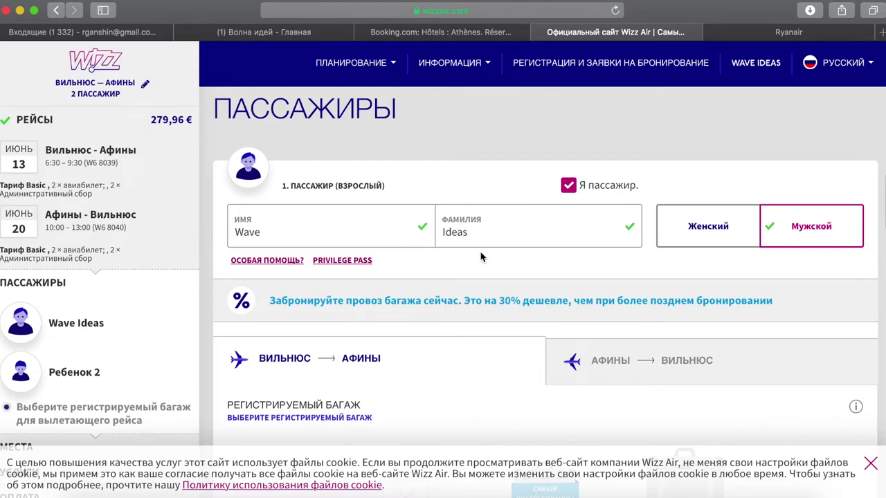
- Scroll down past the adult passenger's name to the baggage options
scroll(404, 219, "down", 5)
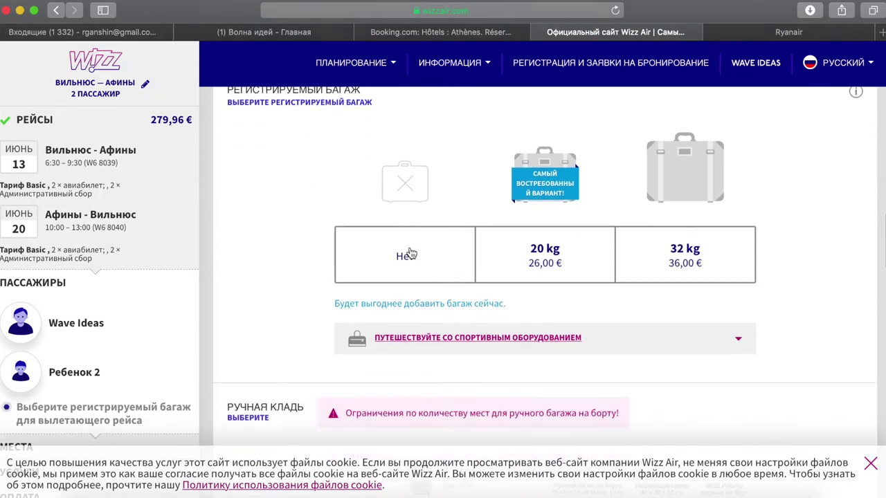
- Decline checked baggage ('Нет') for the adult passenger
left_click(408, 256)
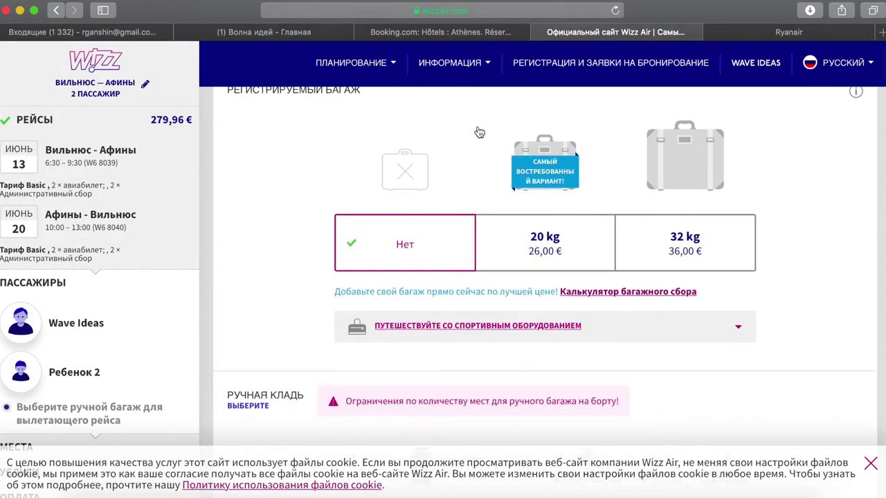
scroll(460, 178, "down", 1)
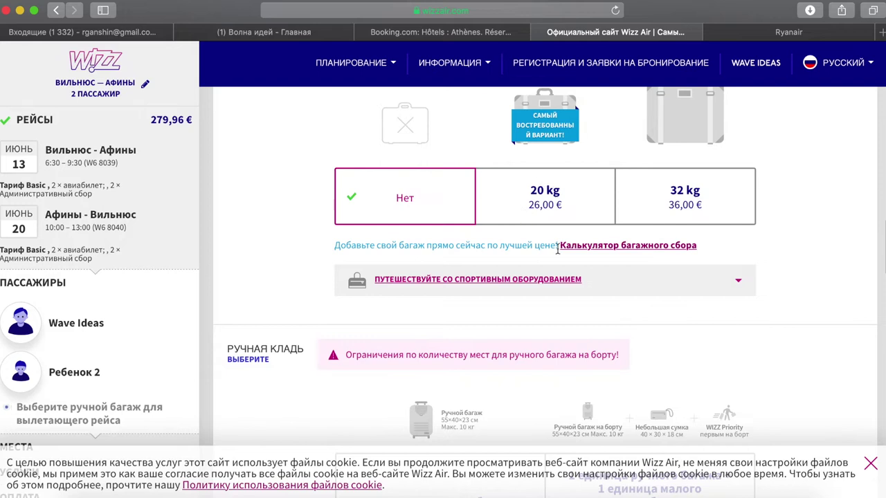
scroll(402, 302, "down", 4)
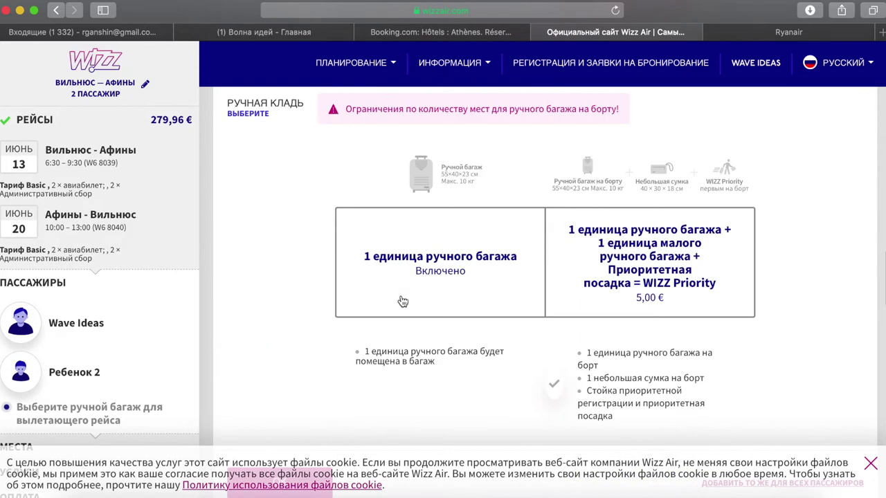
scroll(403, 302, "down", 3)
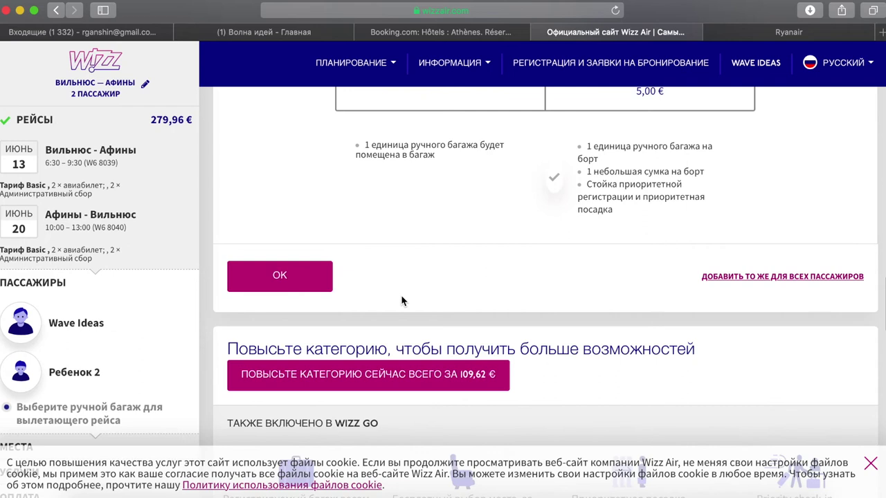
scroll(401, 297, "up", 1)
scroll(404, 300, "up", 4)
scroll(450, 253, "down", 2)
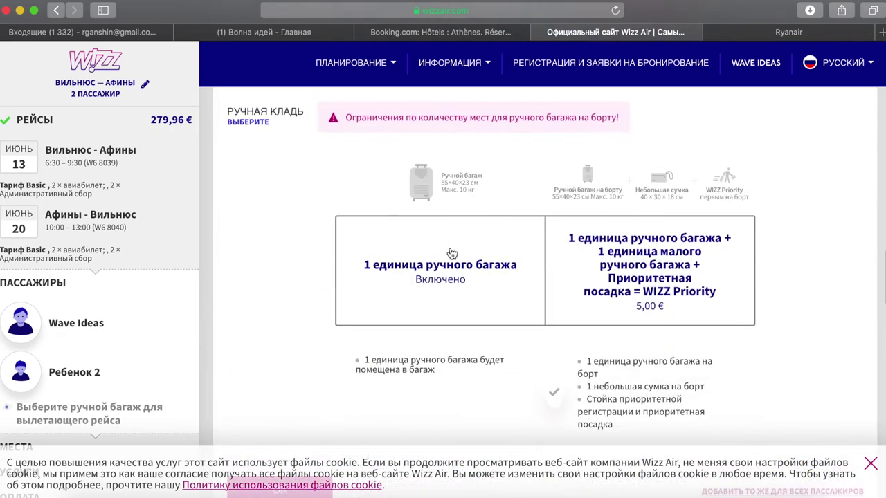
- Keep only the included single 10 kg cabin bag for the adult and confirm with OK
left_click(457, 269)
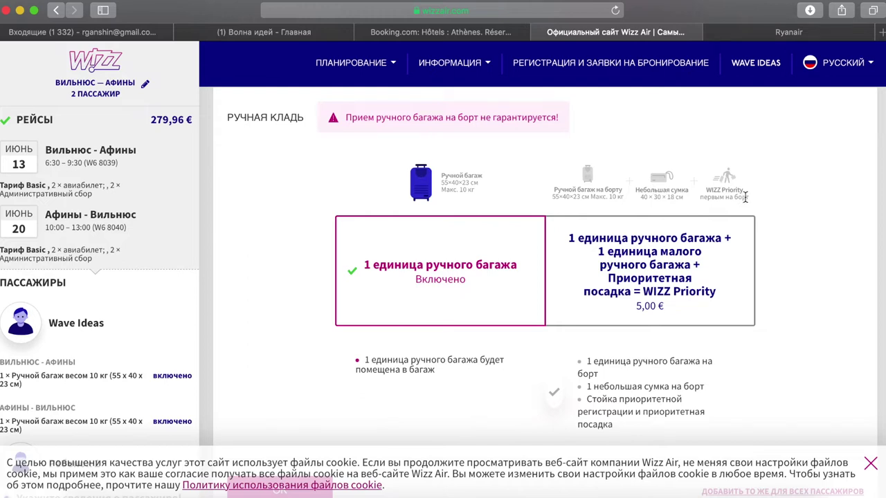
scroll(500, 335, "down", 2)
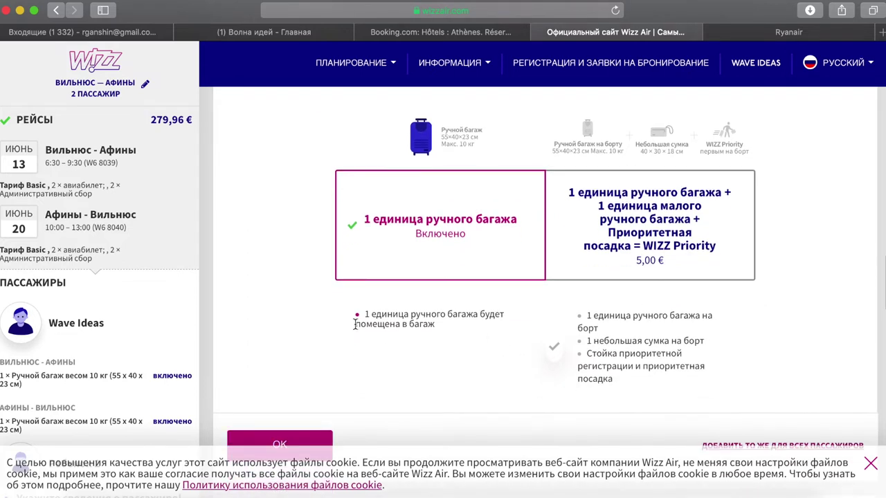
scroll(355, 324, "down", 5)
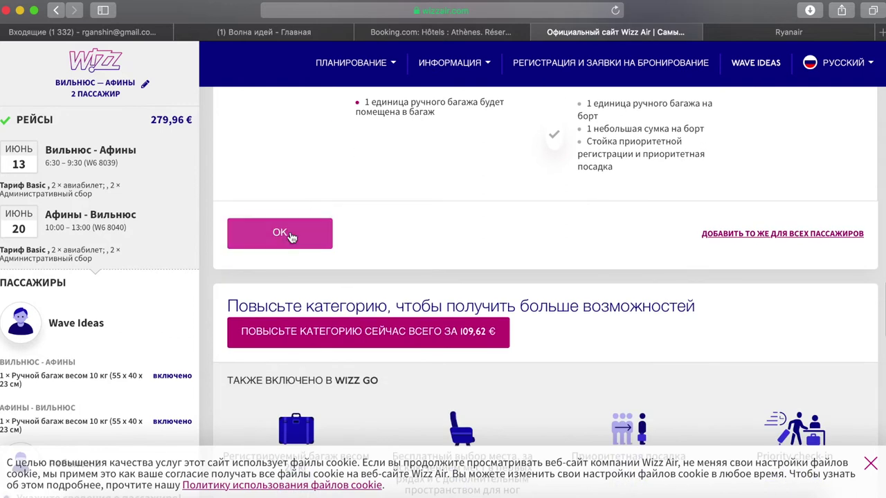
left_click(280, 233)
scroll(291, 237, "up", 10)
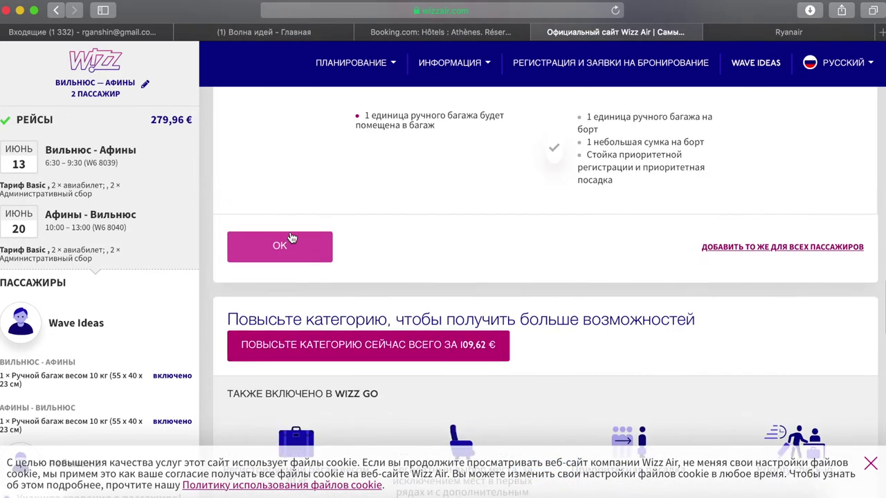
scroll(291, 238, "up", 3)
scroll(292, 237, "down", 2)
scroll(291, 237, "up", 6)
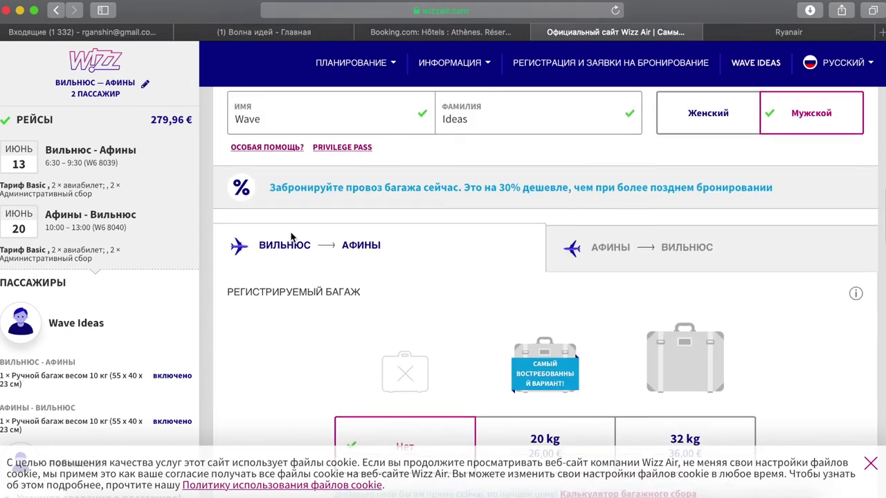
scroll(291, 235, "down", 20)
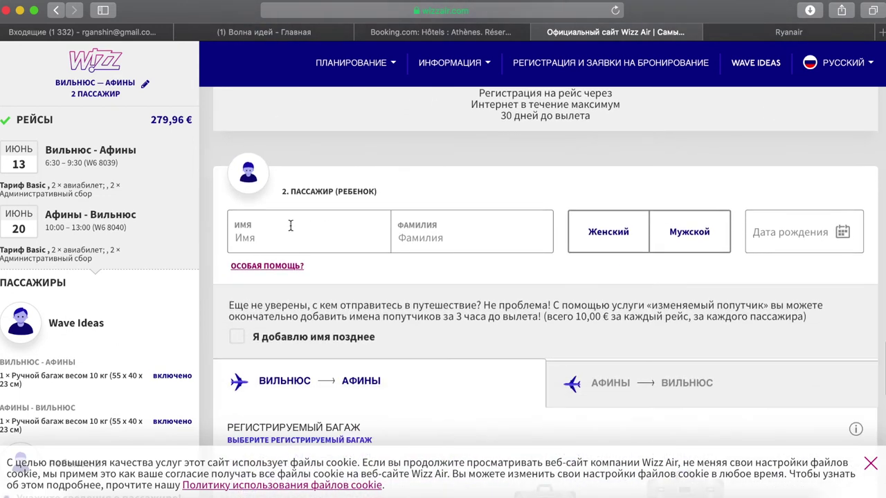
- Enter the child passenger's first name and surname
left_click(290, 226)
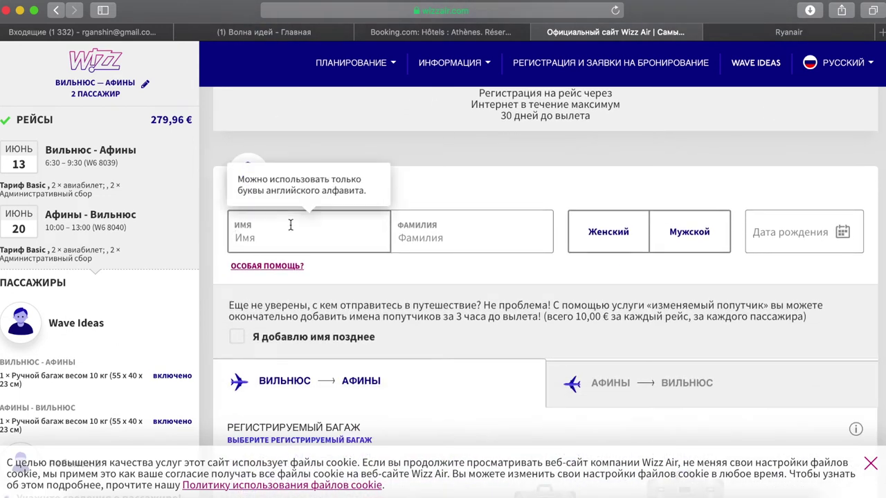
type("Ц")
key("BackSpace")
type("Wave")
left_click(471, 238)
type("Ideas")
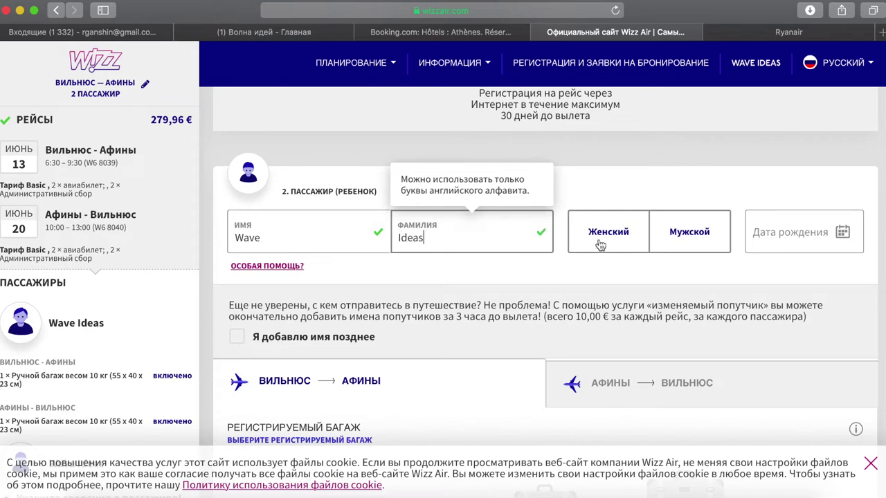
left_click(318, 240)
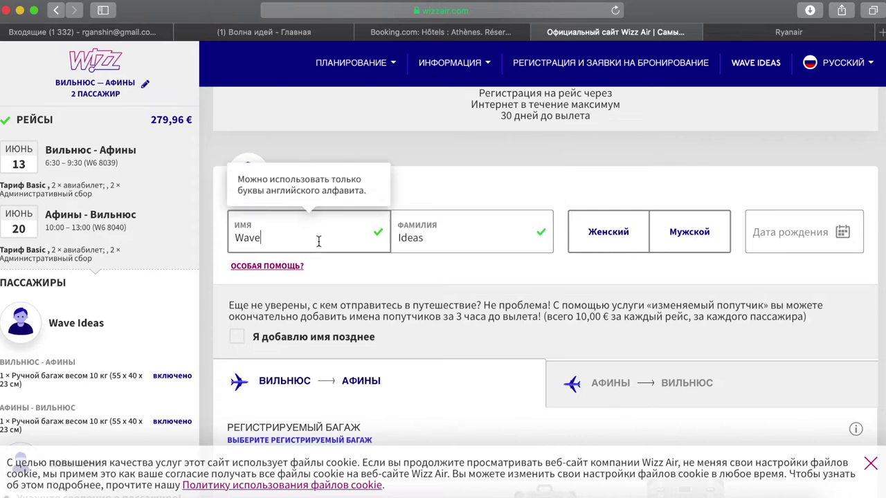
type("Kids")
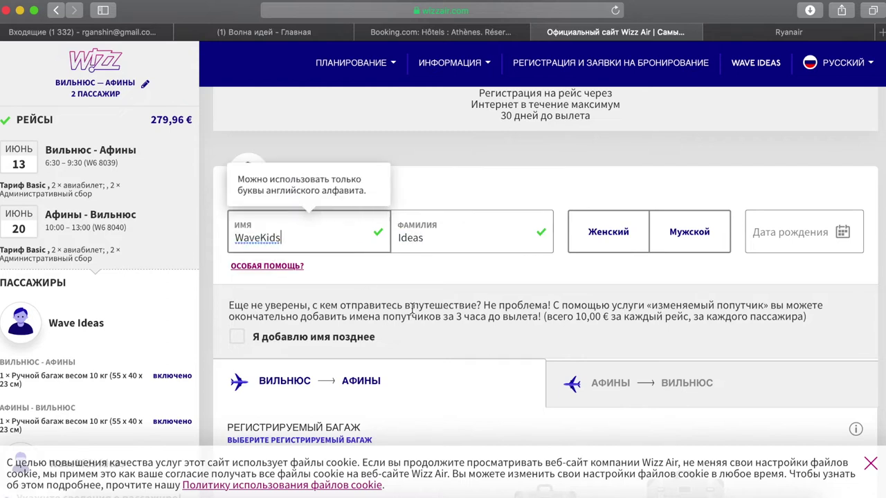
left_click(446, 242)
type("k")
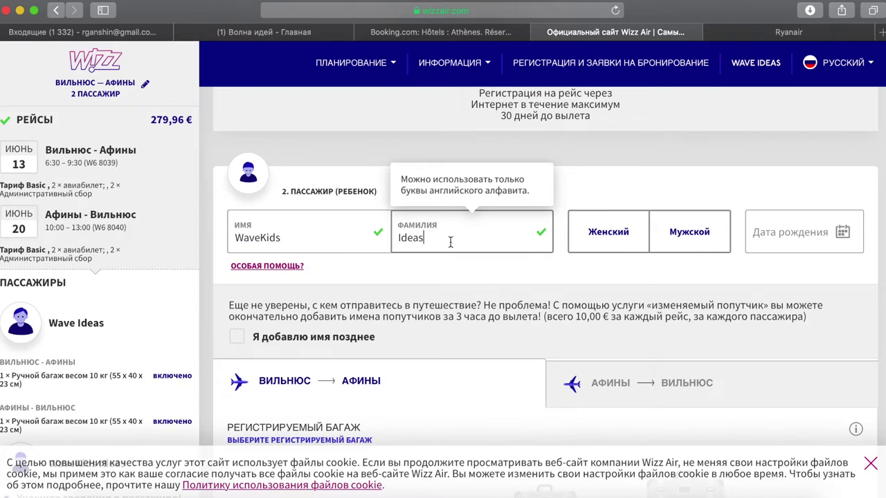
- Mark the child as female (Женский) with birth date 4 May 2007
left_click(625, 234)
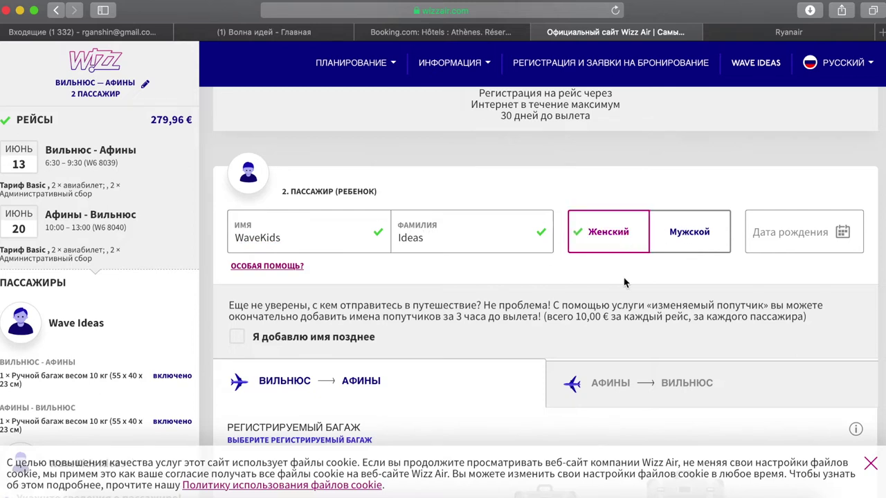
left_click(821, 241)
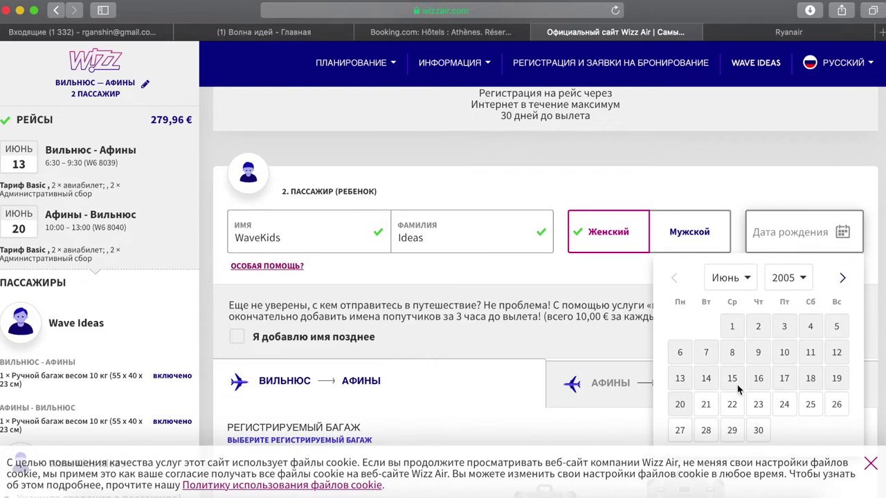
left_click(788, 277)
left_click(778, 300)
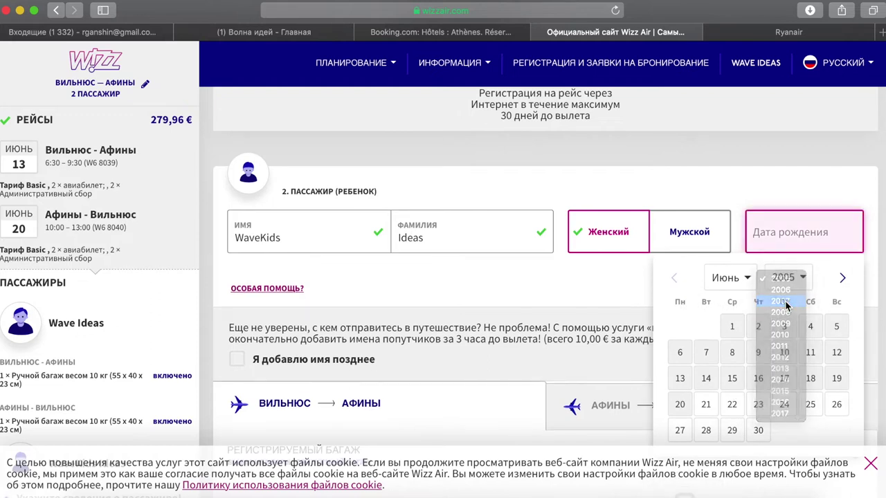
left_click(749, 278)
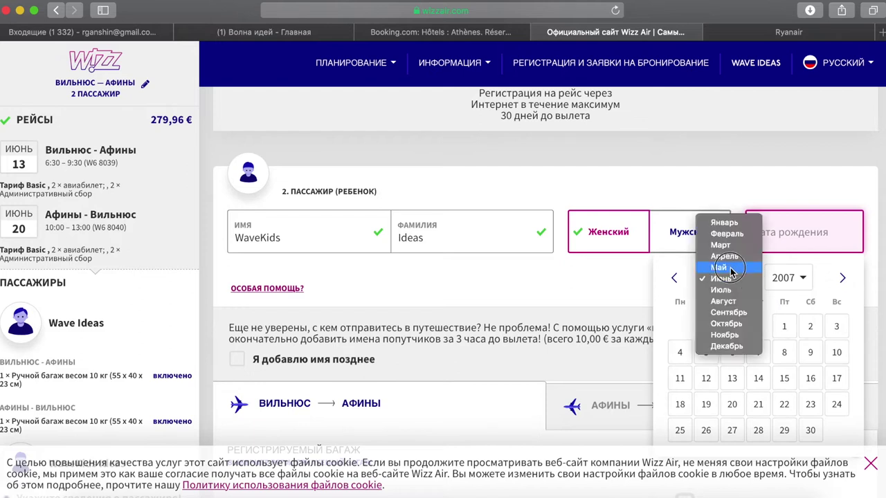
left_click(727, 267)
left_click(784, 328)
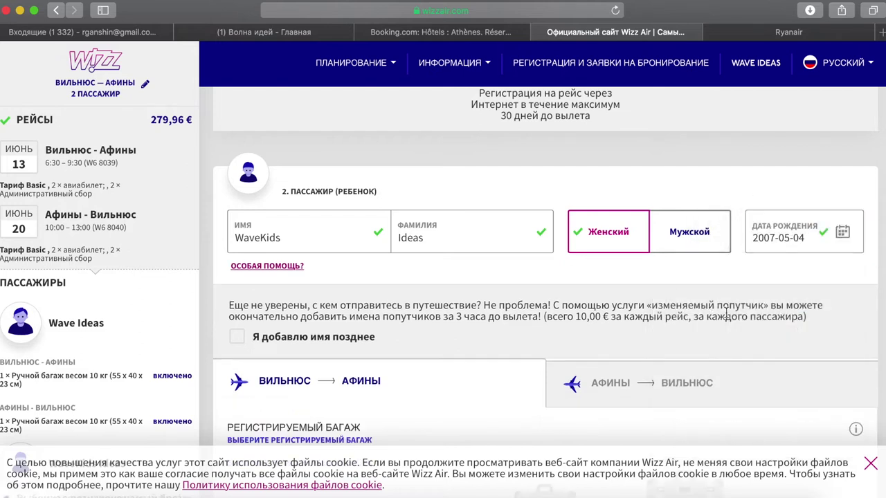
scroll(356, 288, "down", 2)
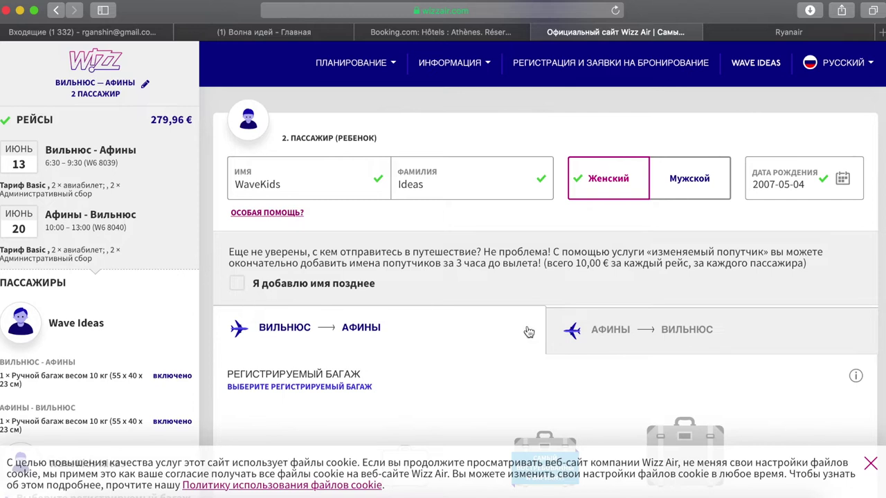
- Decline checked baggage for the child after comparing outbound and return baggage prices
left_click_drag(543, 264, 688, 267)
left_click(583, 291)
scroll(585, 291, "down", 5)
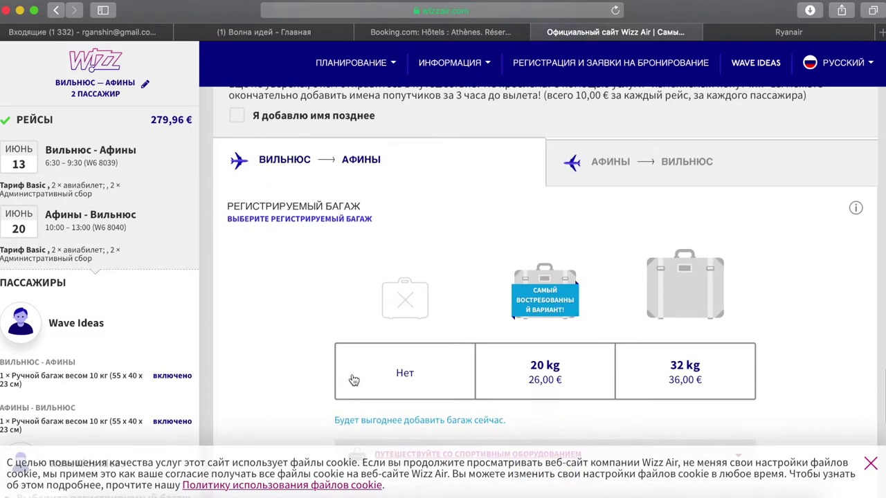
left_click(399, 374)
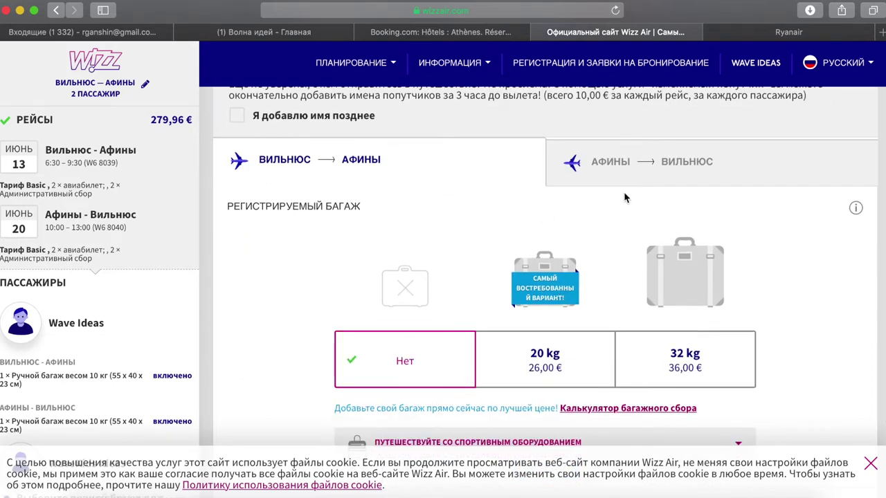
left_click(661, 159)
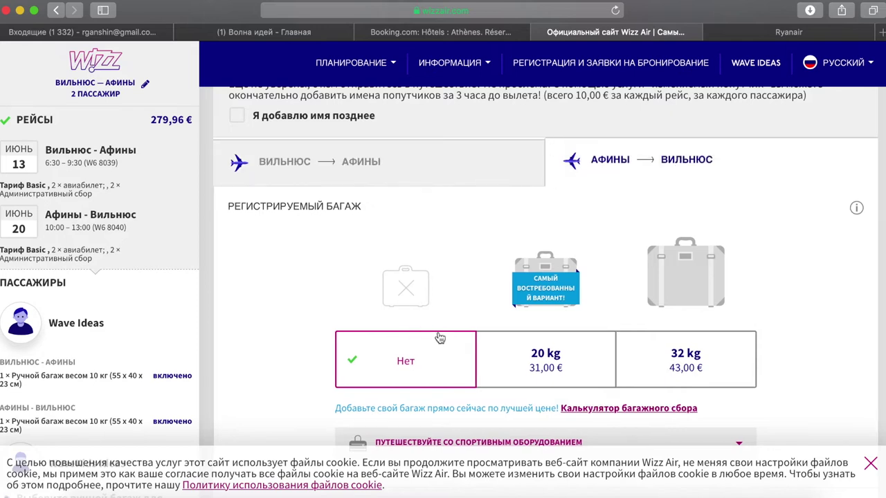
left_click(467, 155)
- Keep the child's included cabin bag and continue with ПРОДОЛЖИТЬ to seat selection
scroll(425, 263, "down", 4)
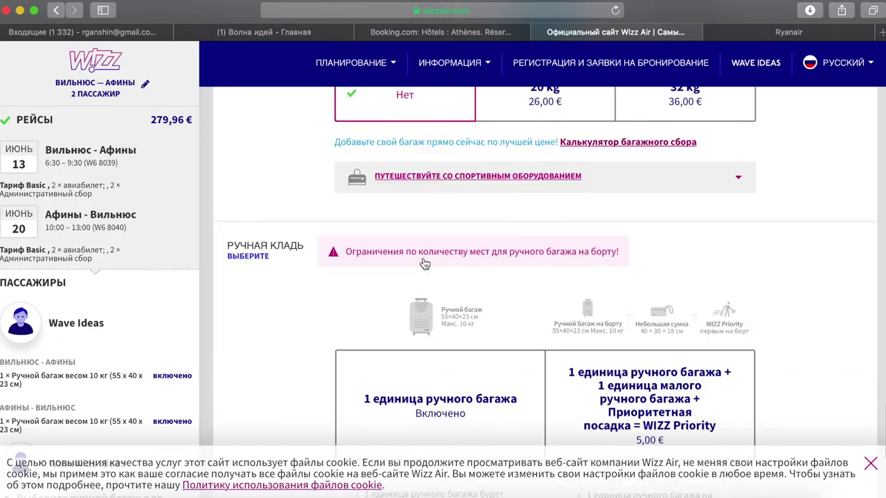
scroll(425, 264, "down", 2)
left_click(457, 315)
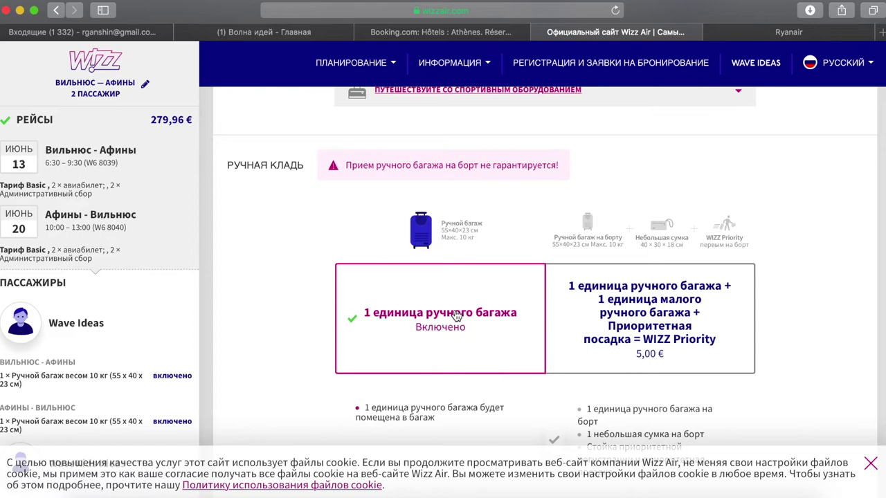
scroll(305, 264, "down", 5)
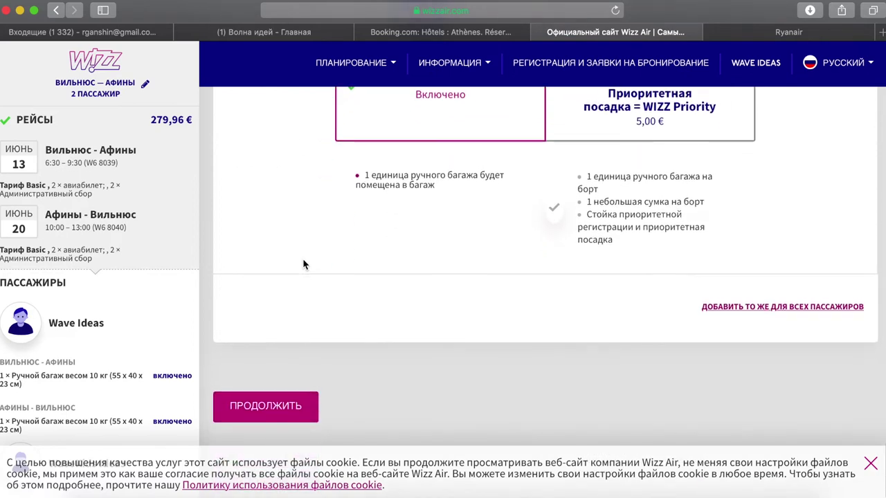
left_click(280, 404)
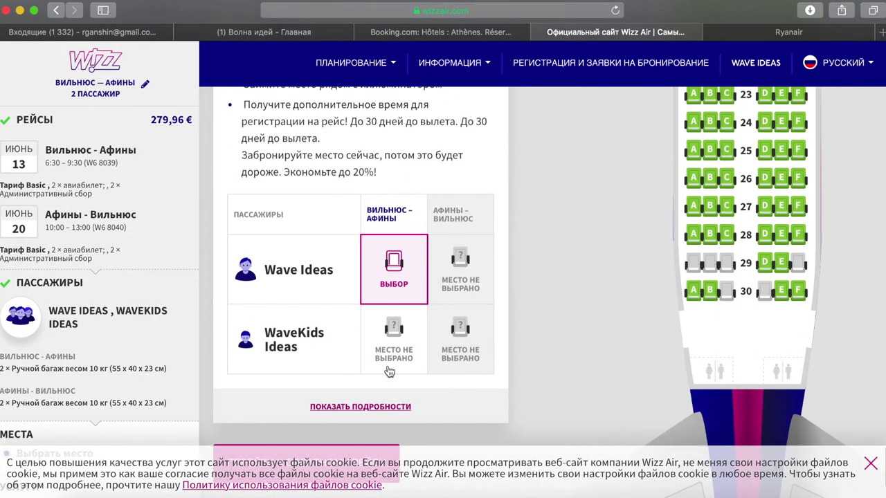
- Skip outbound seats, go to the Athens–Vilnius return flight, and confirm without choosing seats
scroll(561, 238, "down", 4)
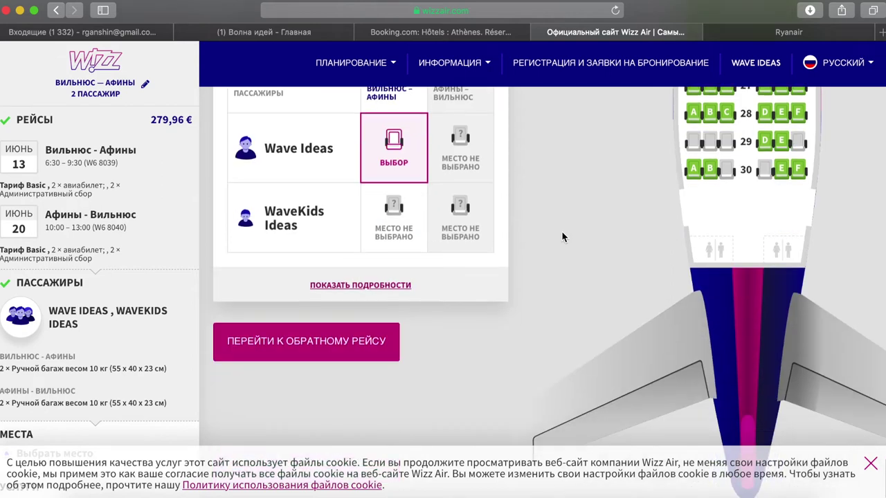
scroll(562, 237, "up", 10)
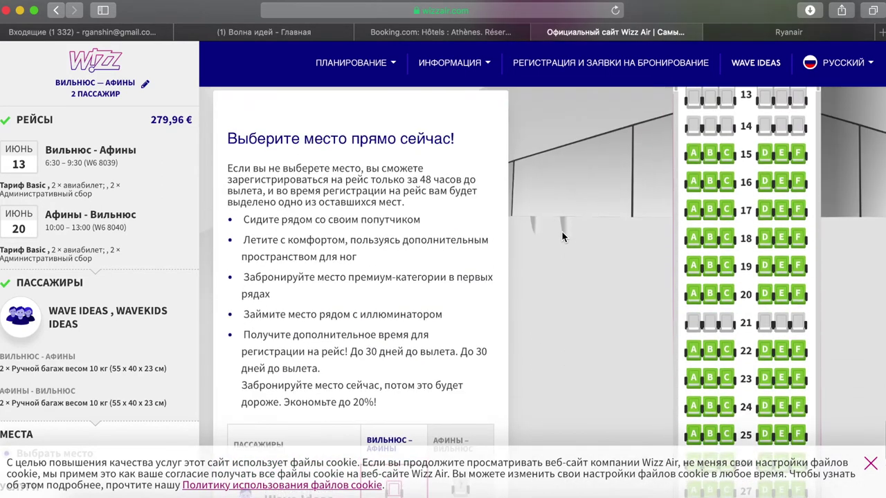
scroll(562, 237, "down", 5)
scroll(562, 238, "up", 6)
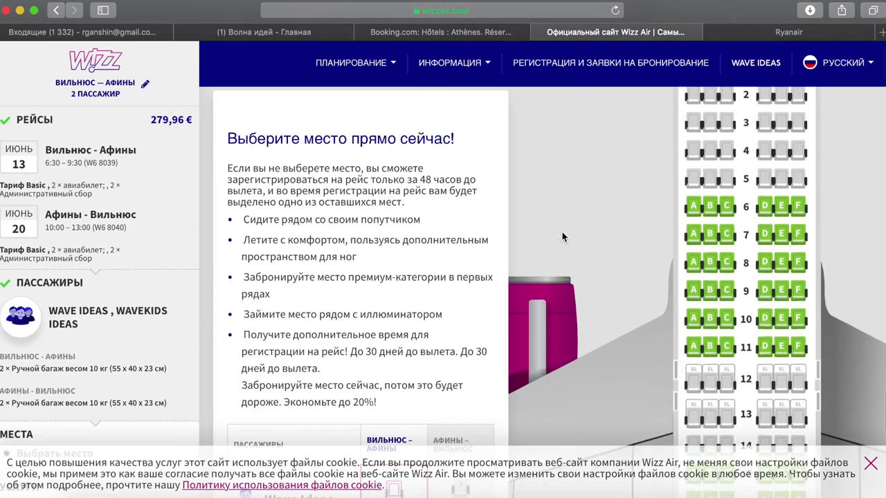
scroll(562, 237, "up", 1)
scroll(561, 238, "down", 3)
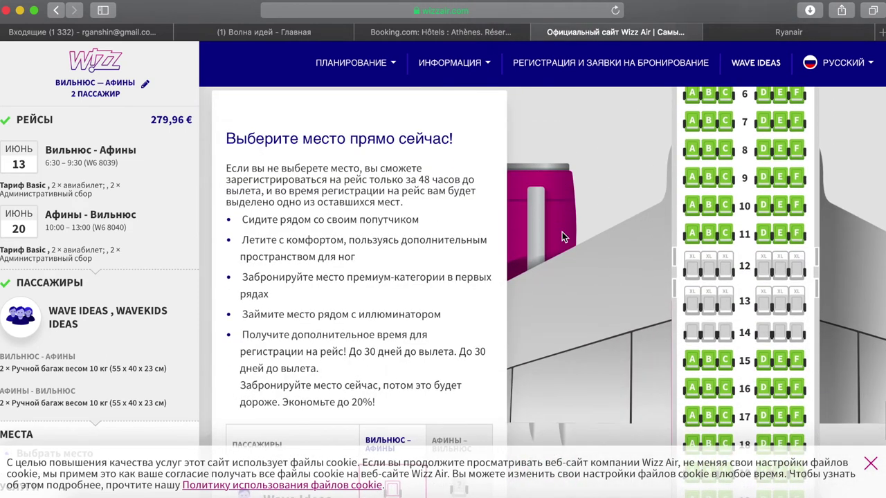
scroll(562, 238, "down", 5)
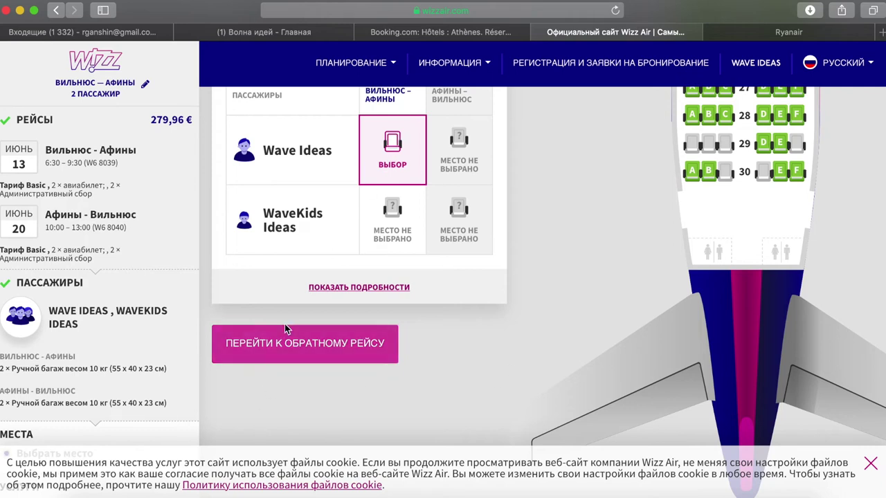
left_click(362, 338)
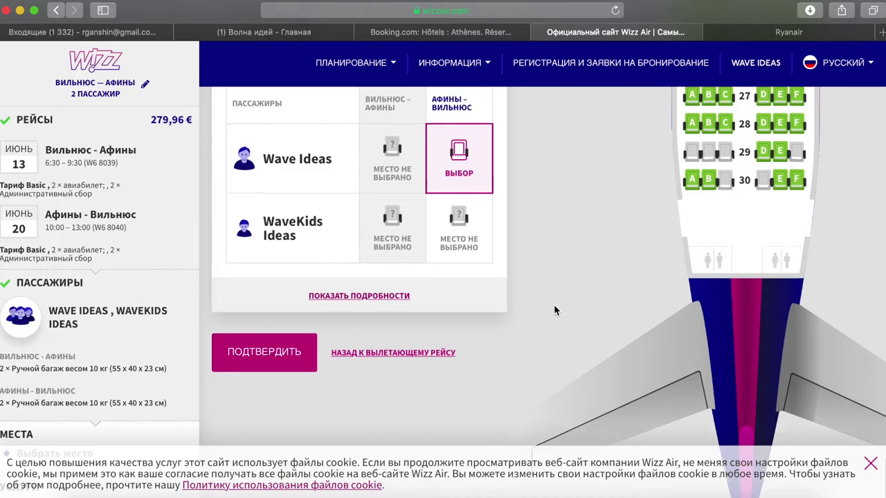
left_click(285, 370)
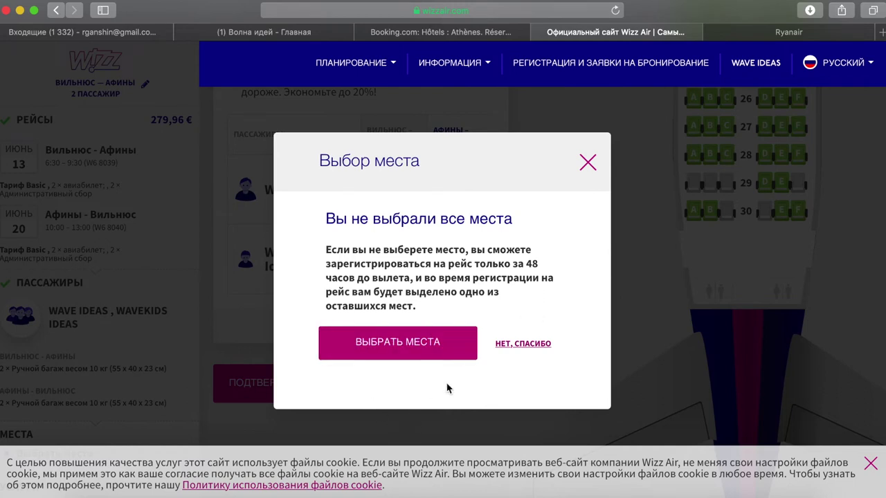
- Pick return seat 18B (6,00 €) for the adult, reset it, and continue with 'Нет, спасибо'
left_click(432, 347)
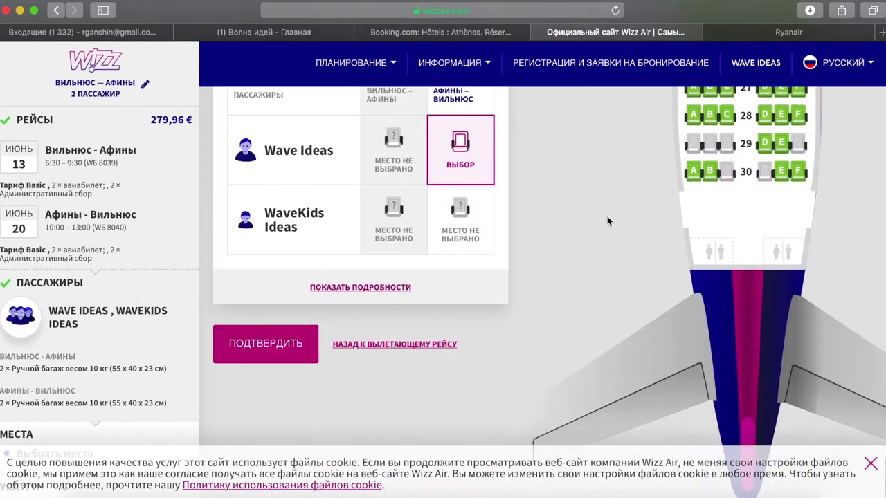
scroll(639, 232, "up", 5)
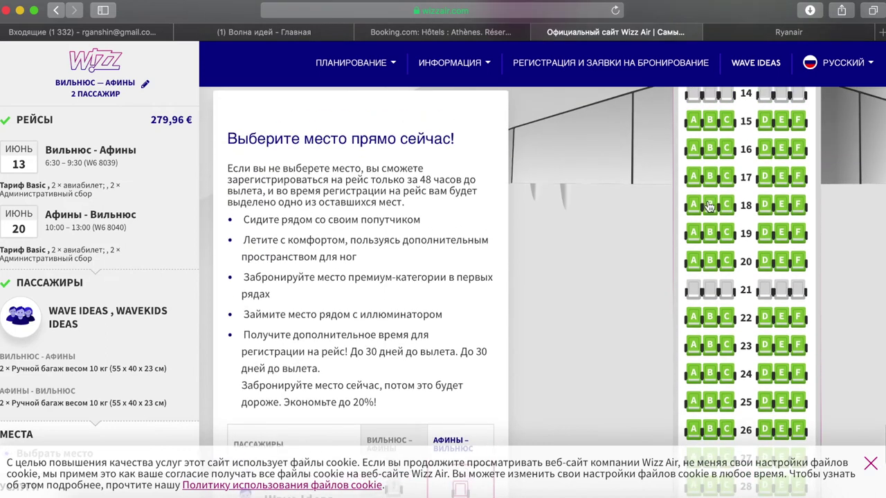
left_click(709, 206)
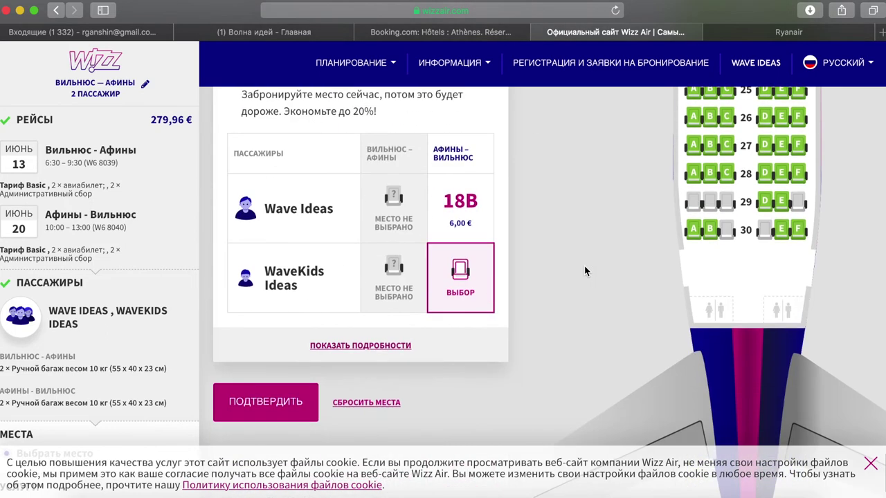
left_click(473, 208)
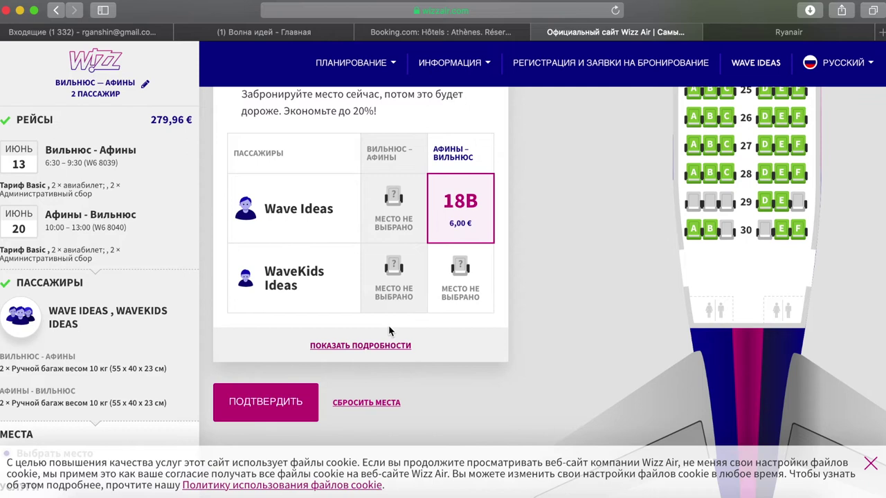
left_click(377, 404)
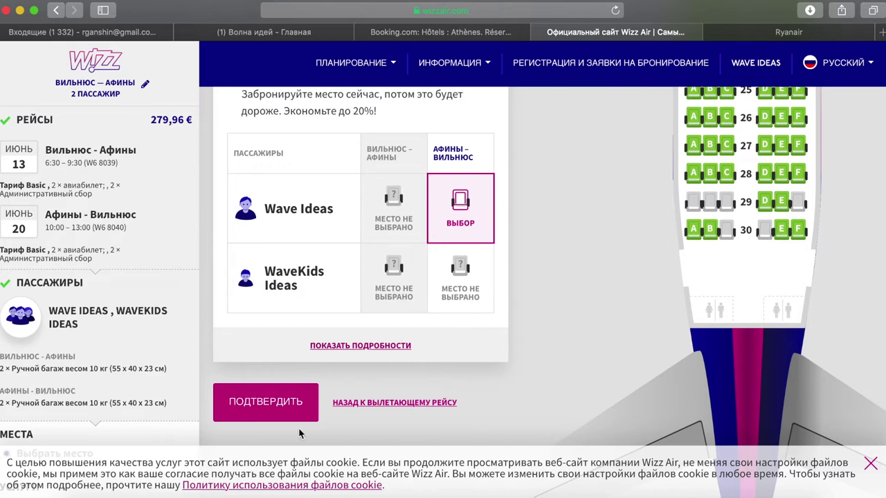
left_click(271, 408)
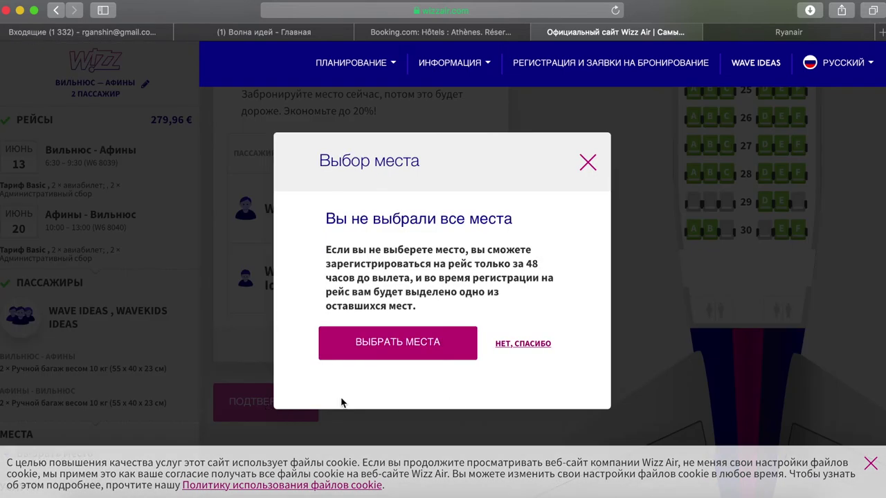
left_click(523, 344)
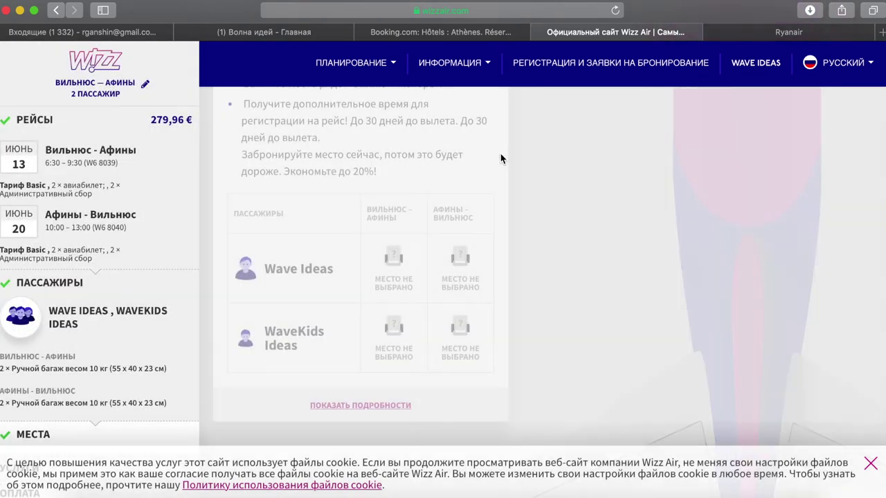
- Scroll through the Priority, Flex, airport check-in, transfer and guarantee offers without adding any
scroll(500, 154, "down", 2)
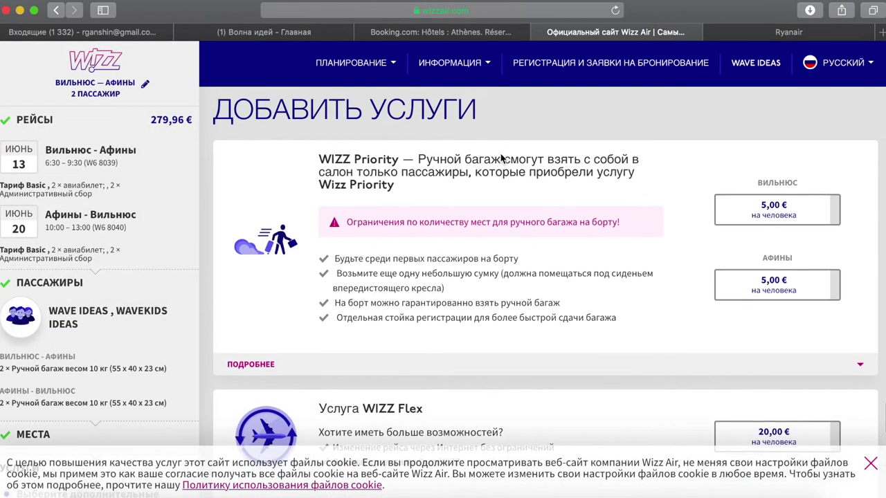
scroll(500, 153, "down", 4)
scroll(500, 154, "up", 5)
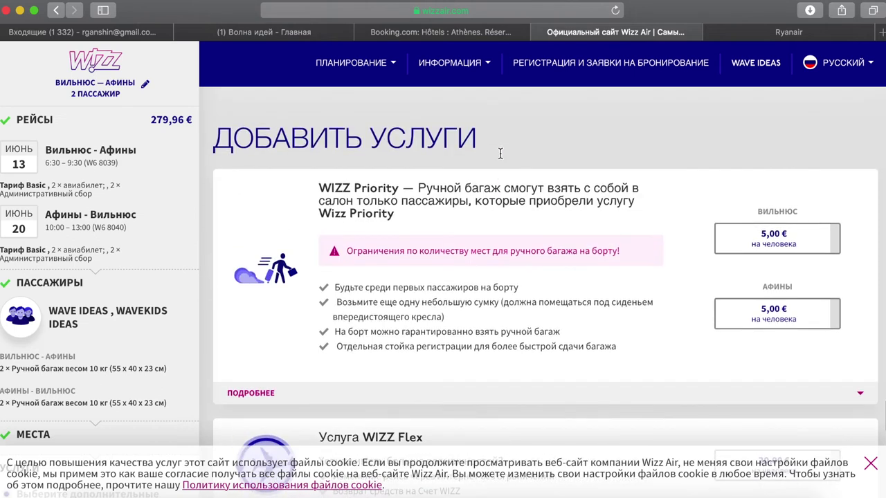
scroll(539, 239, "down", 5)
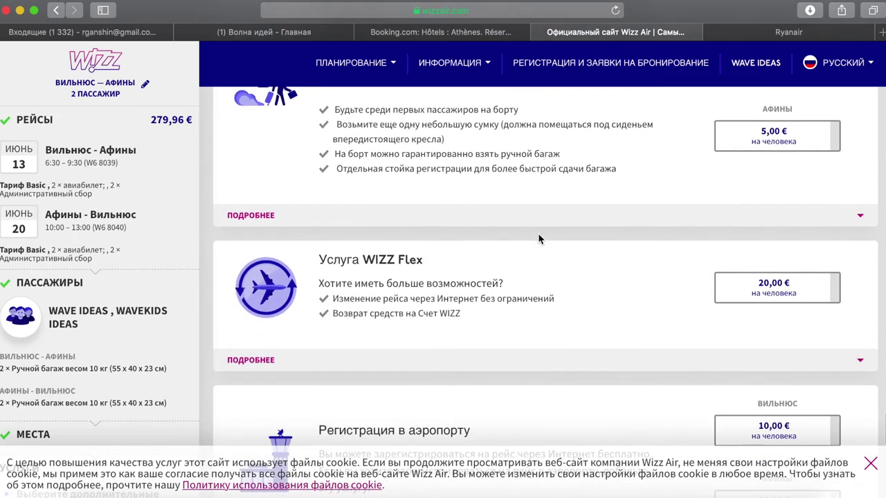
scroll(539, 239, "down", 8)
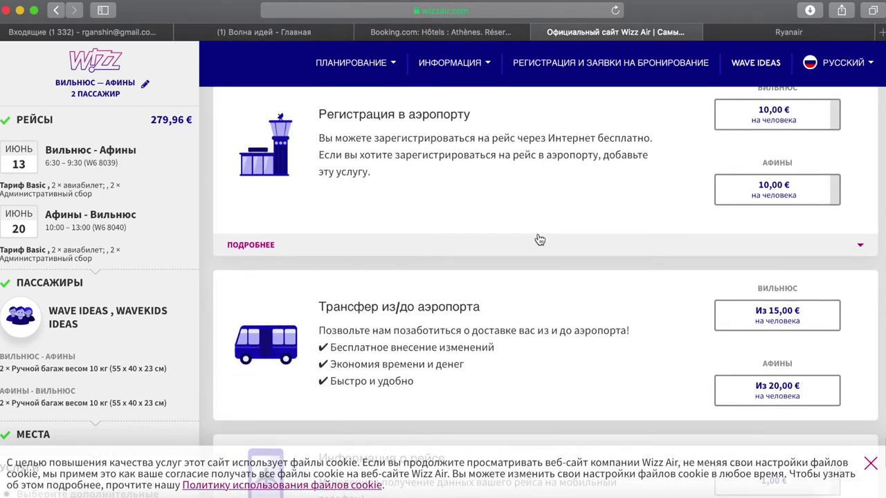
scroll(539, 239, "down", 1)
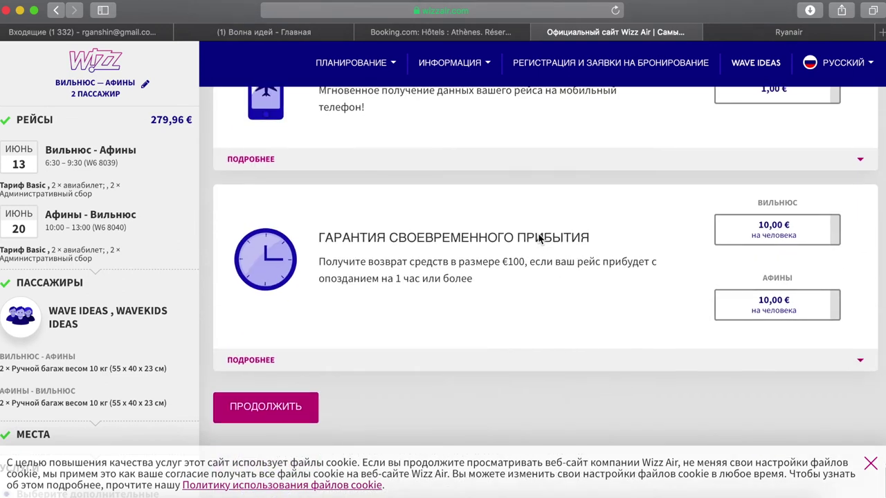
scroll(538, 235, "up", 5)
scroll(538, 235, "up", 8)
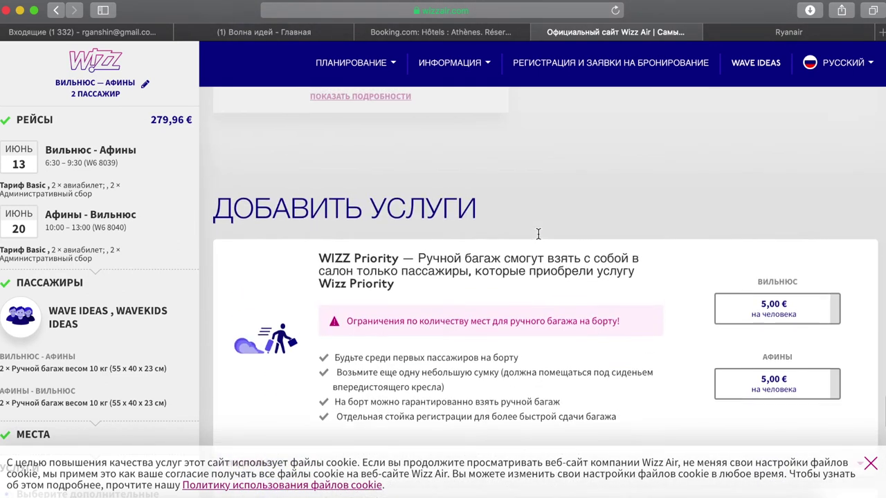
scroll(539, 239, "down", 6)
scroll(153, 228, "down", 1)
scroll(166, 152, "up", 1)
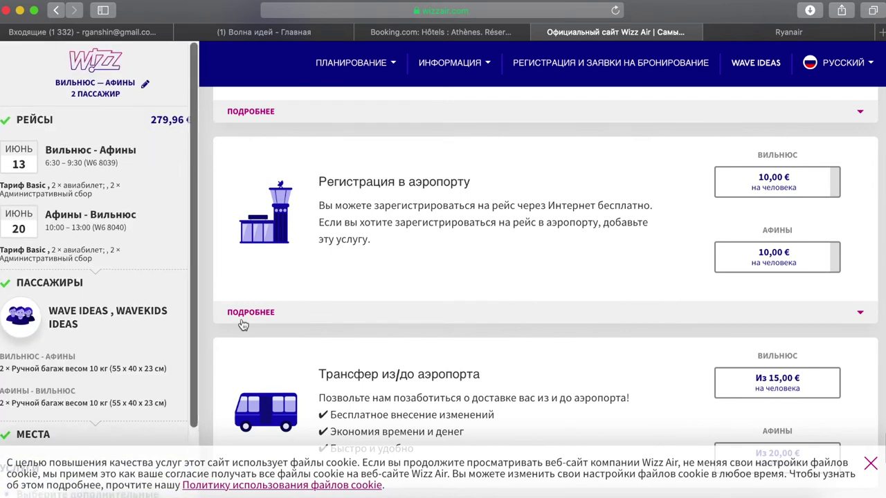
scroll(243, 322, "down", 8)
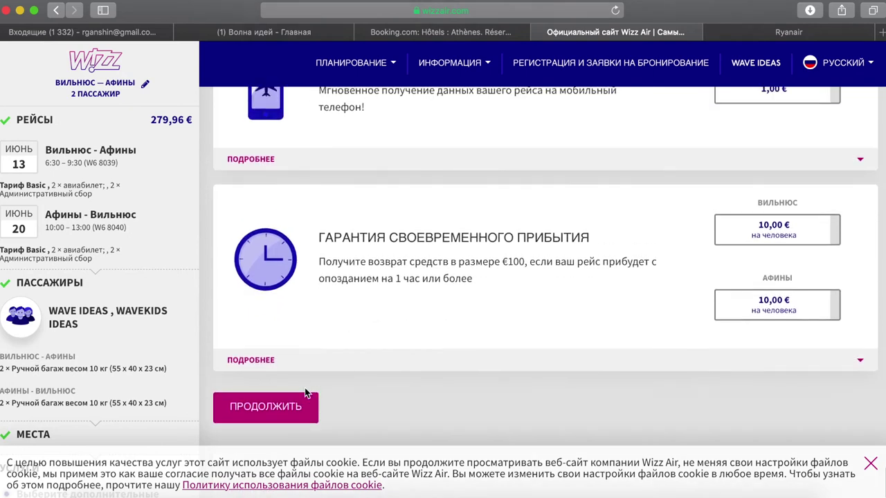
- Continue past the extras and decline the WIZZ Discount Club with 'Нет, я не хочу сэкономить'
left_click(295, 411)
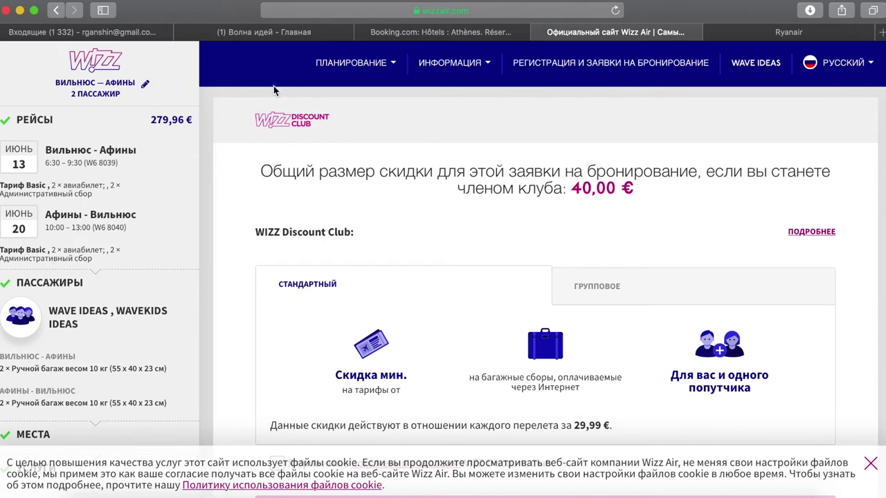
scroll(260, 125, "down", 4)
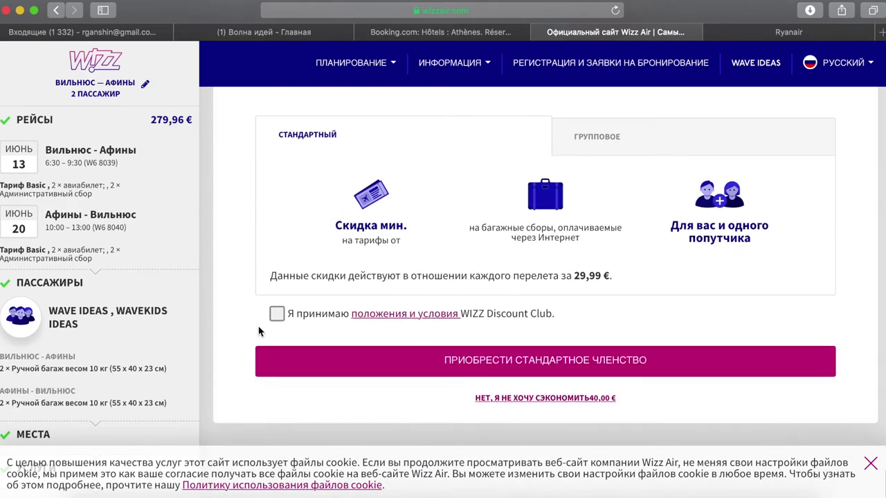
left_click(561, 399)
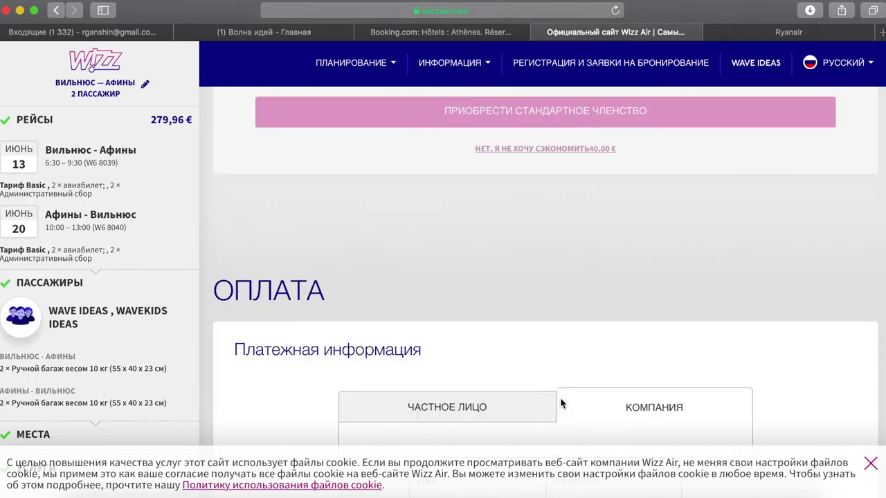
- Enter the billing street address with house number and the city
scroll(419, 296, "down", 10)
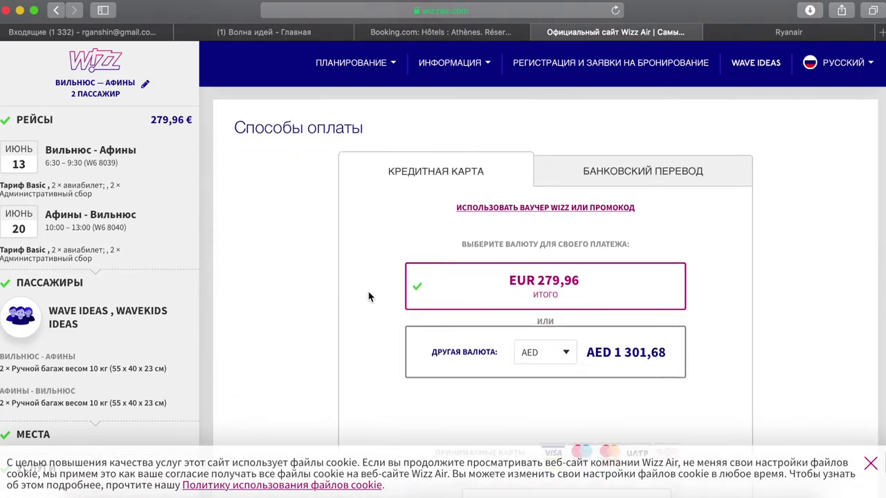
scroll(368, 296, "up", 6)
scroll(368, 291, "up", 7)
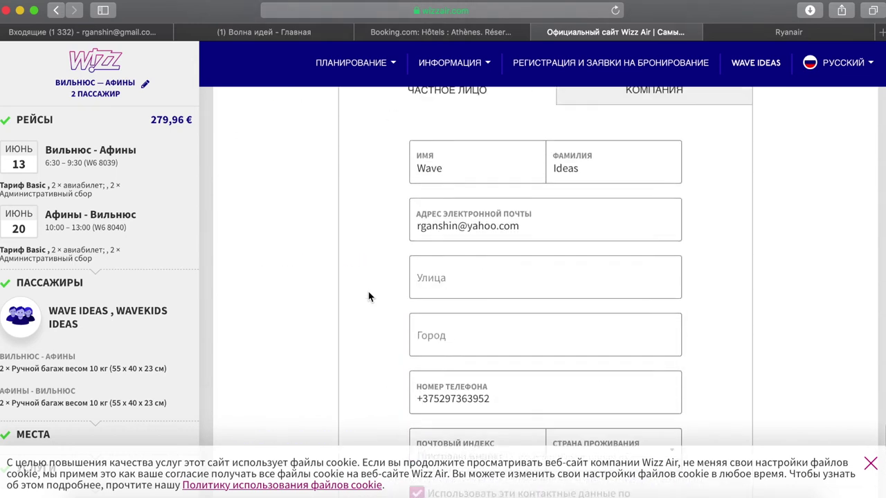
scroll(368, 292, "down", 3)
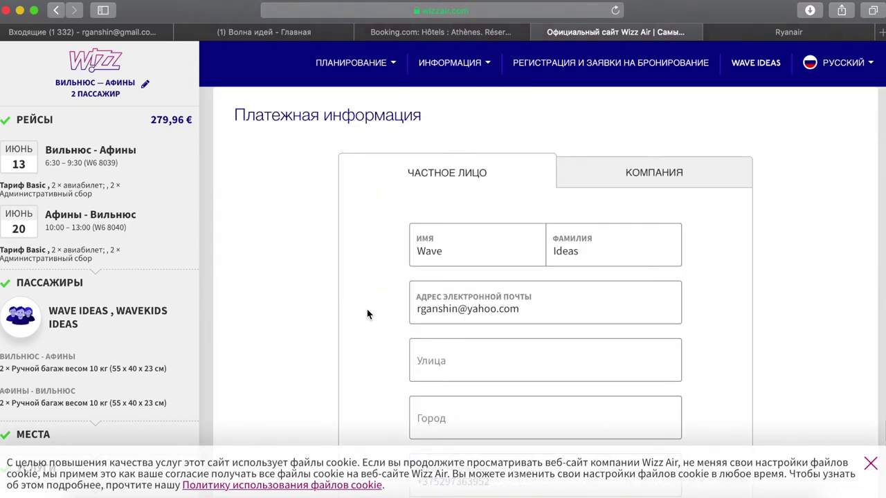
left_click(445, 362)
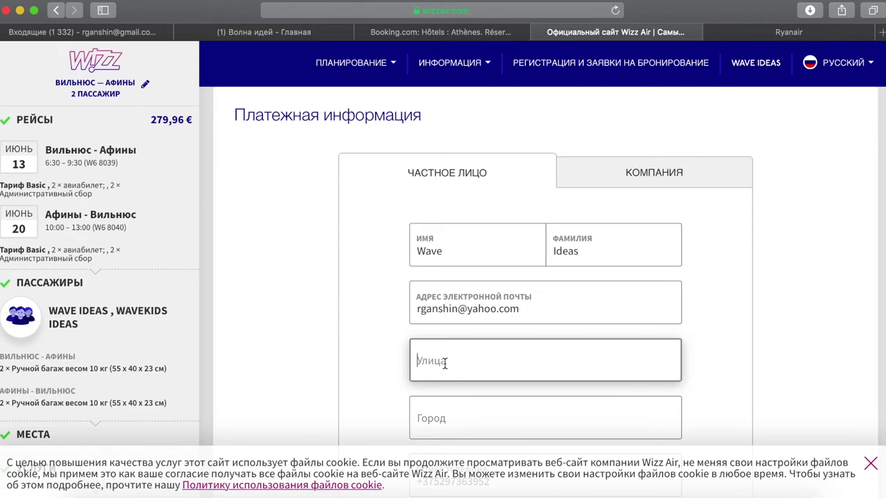
type("q")
key("BackSpace")
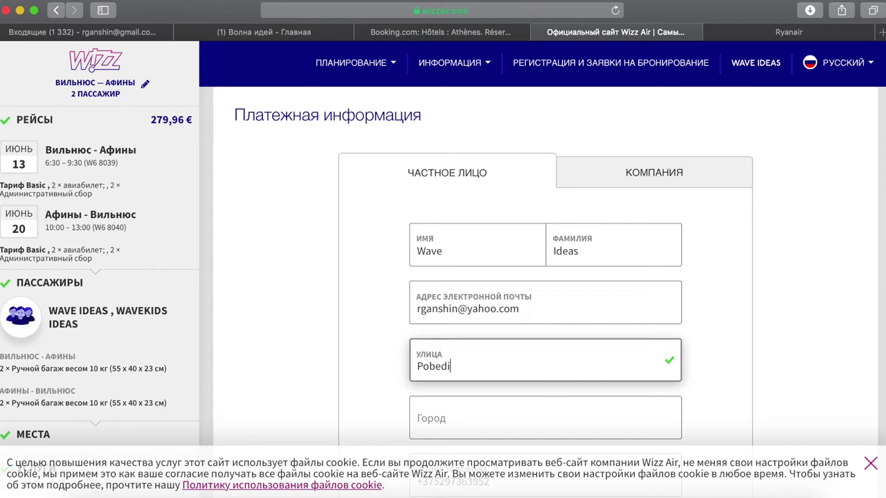
scroll(404, 312, "down", 5)
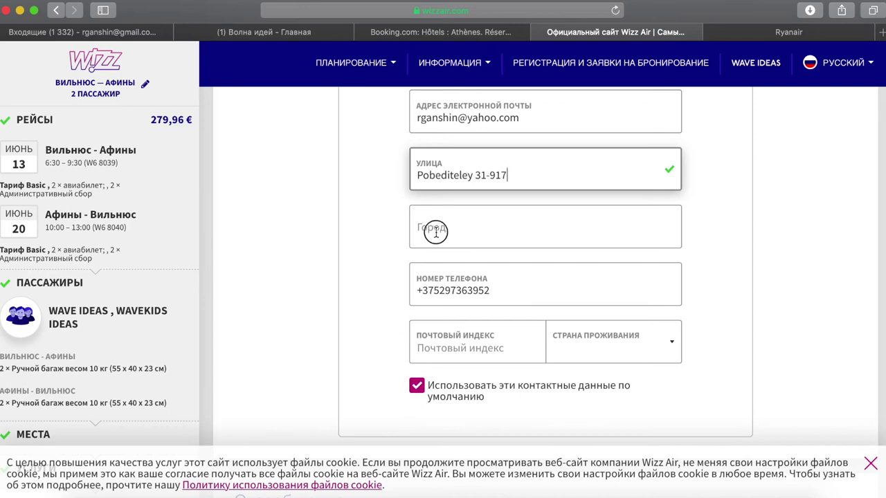
key("Tab")
type("Minsk")
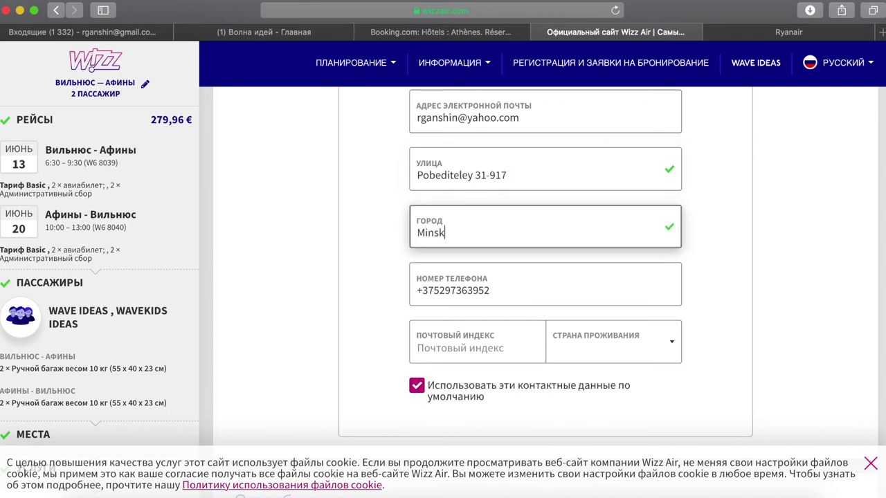
scroll(563, 285, "down", 3)
- Enter the postal code and choose Беларусь as the country of residence
left_click(494, 238)
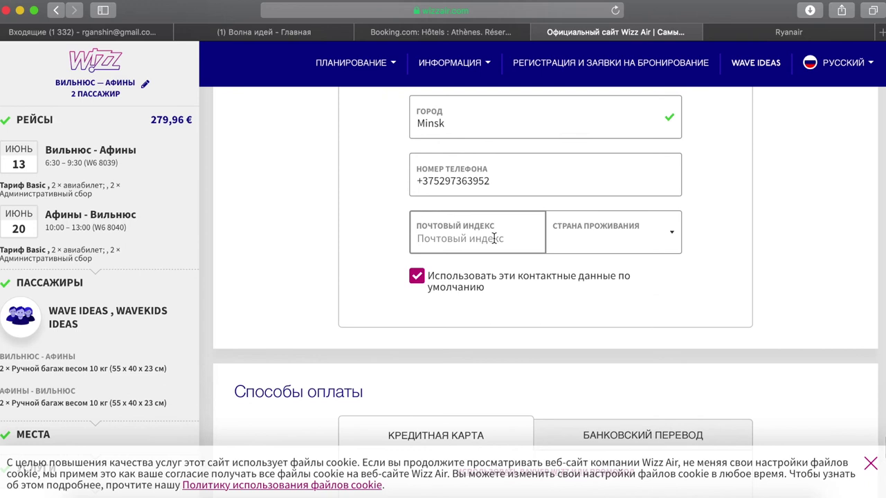
type("220000")
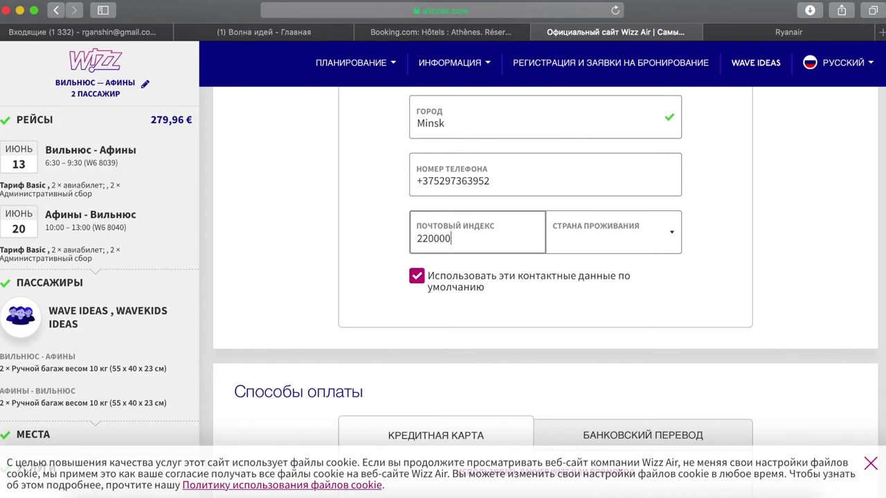
left_click(670, 236)
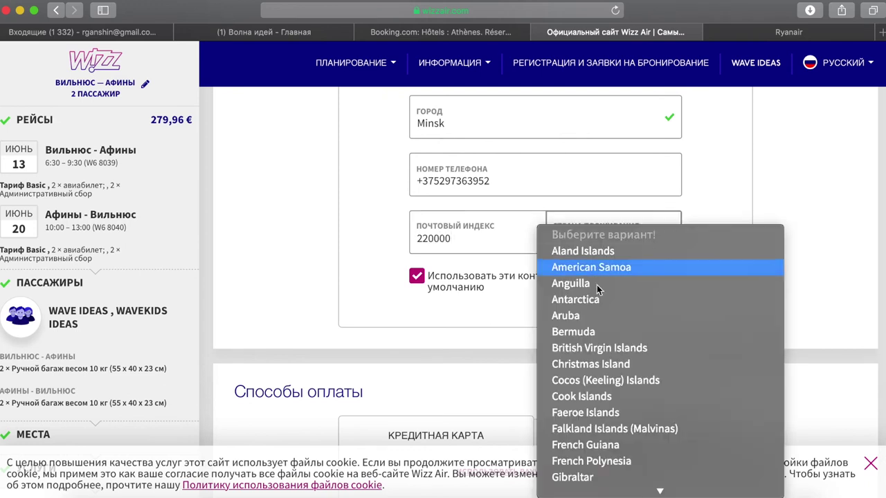
scroll(606, 402, "down", 10)
scroll(606, 404, "down", 10)
scroll(606, 403, "up", 5)
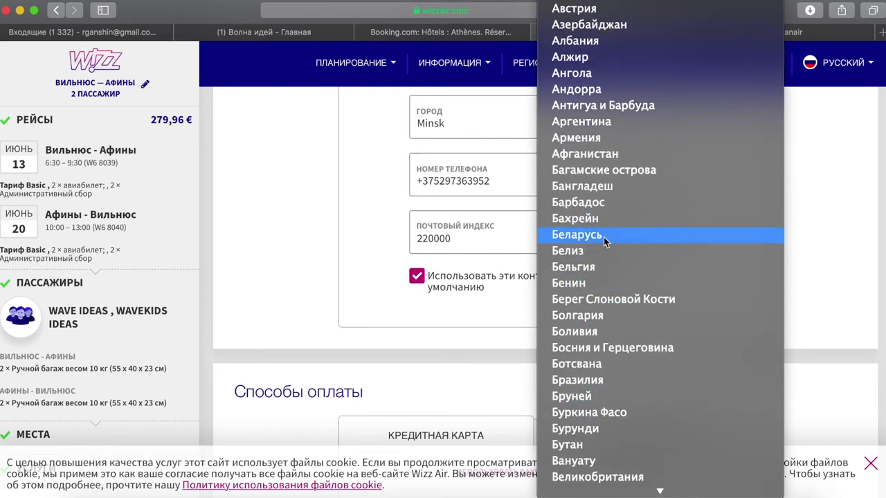
left_click(603, 236)
scroll(317, 308, "down", 1)
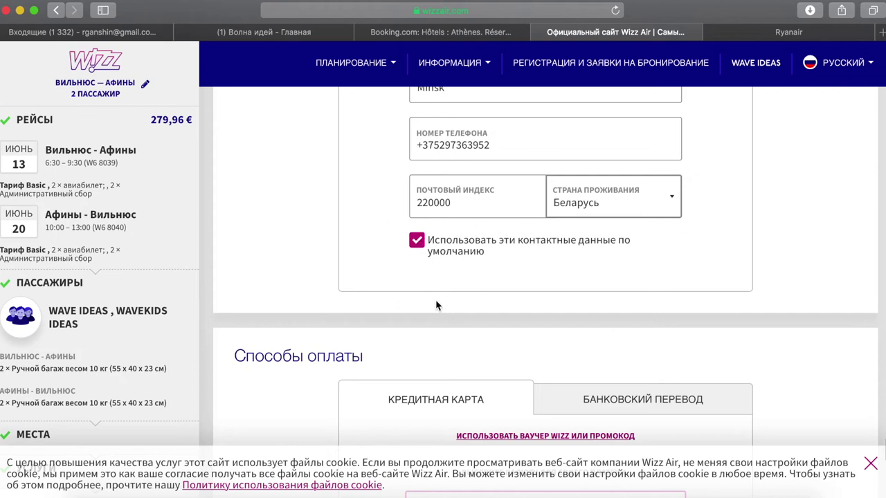
scroll(436, 308, "down", 4)
scroll(325, 325, "down", 3)
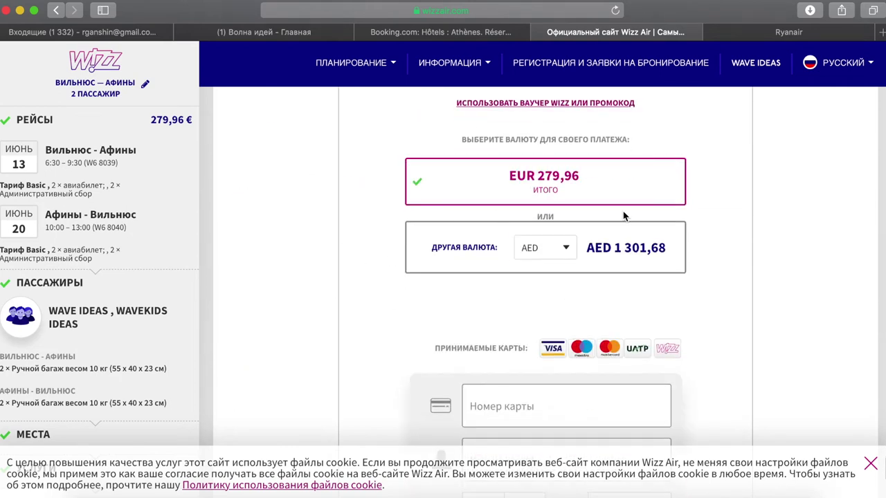
- Switch the payment currency from EUR to USD, making the total USD 354,44
left_click(565, 247)
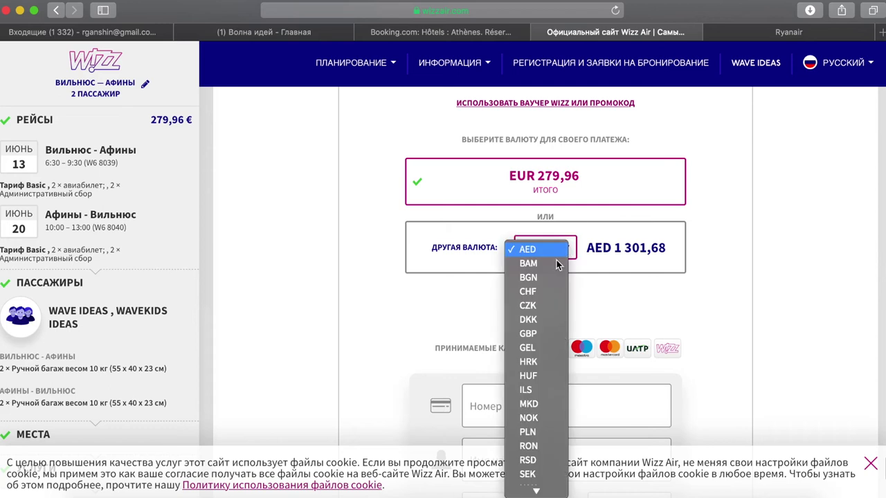
scroll(530, 390, "down", 1)
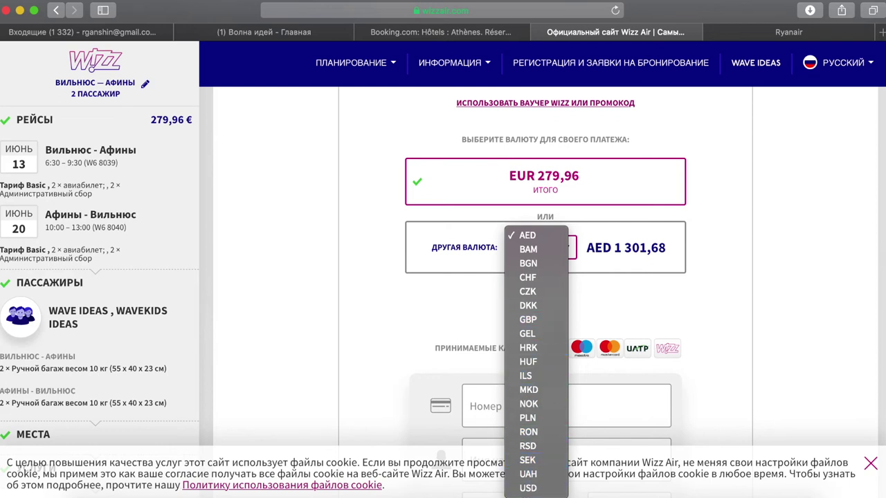
left_click(547, 488)
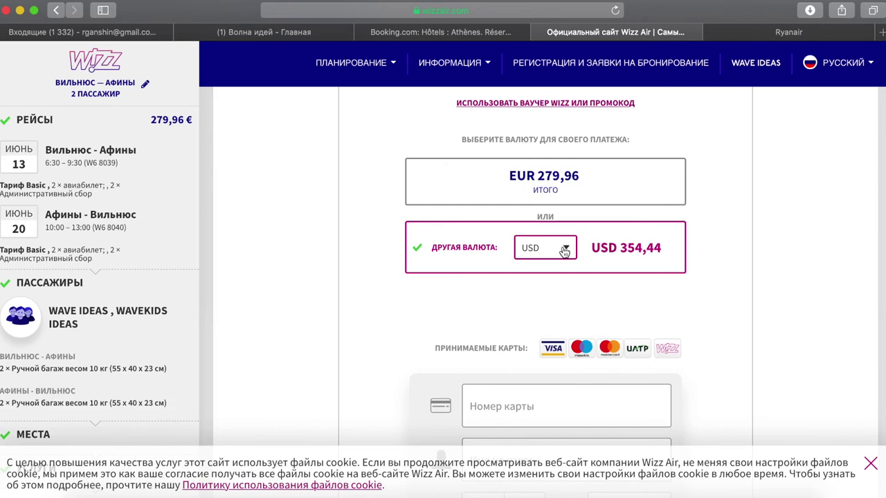
left_click(564, 251)
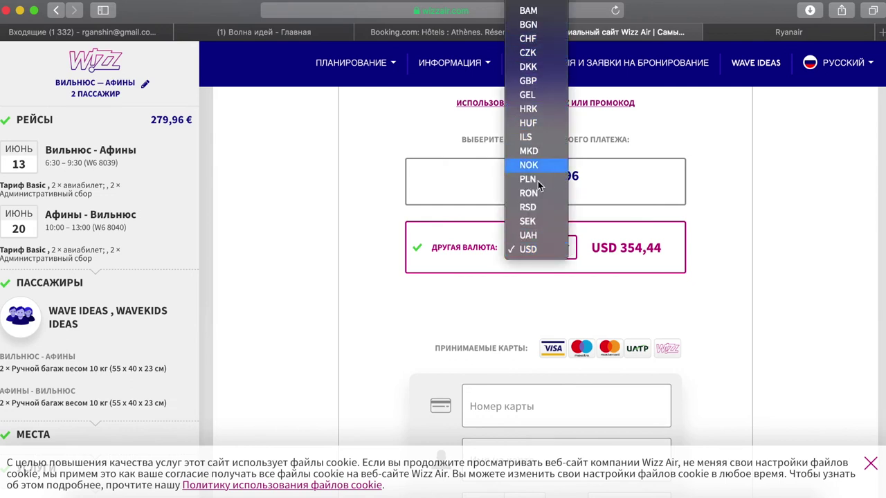
left_click(538, 251)
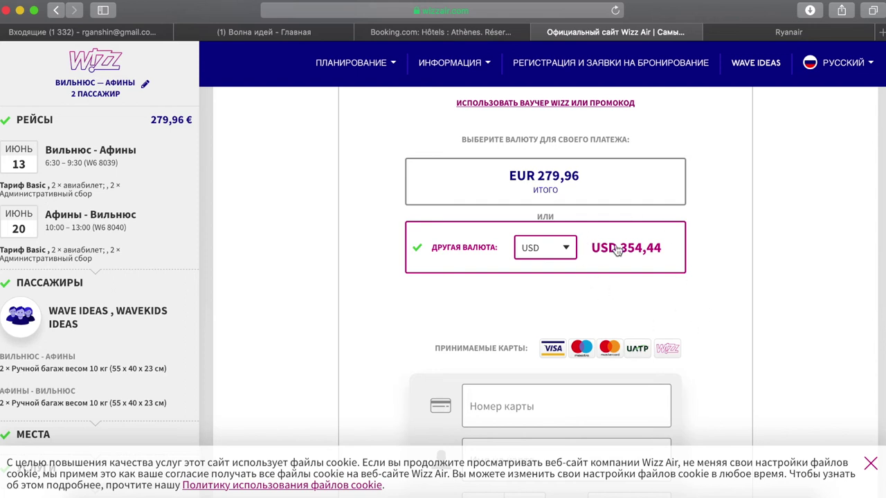
scroll(516, 390, "down", 3)
- Focus the card number field and dismiss the saved-card suggestions, leaving it empty
left_click(518, 281)
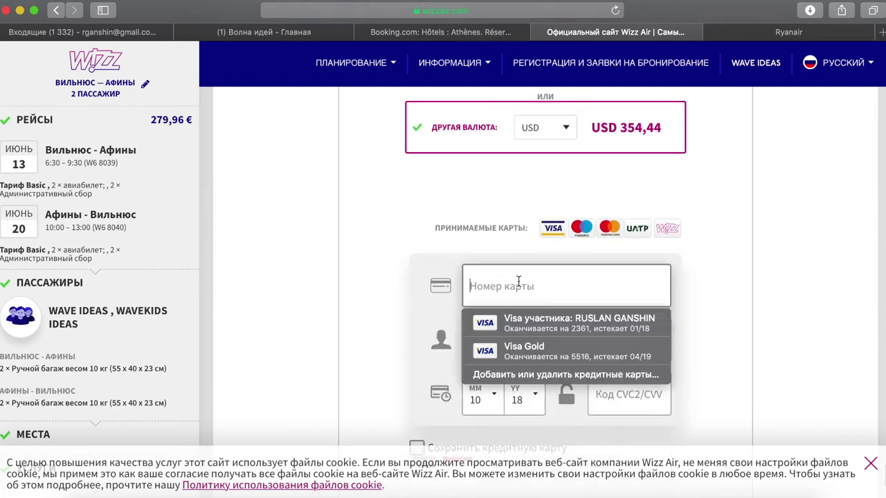
left_click(724, 306)
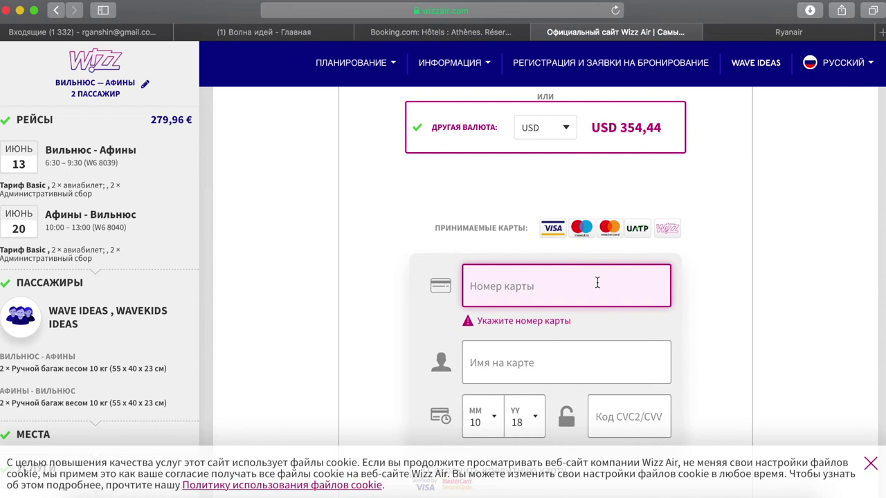
left_click(567, 291)
left_click(727, 313)
- Leave the cardholder name and CVC empty, and tick the Я принимаю privacy and conditions checkbox
left_click(524, 362)
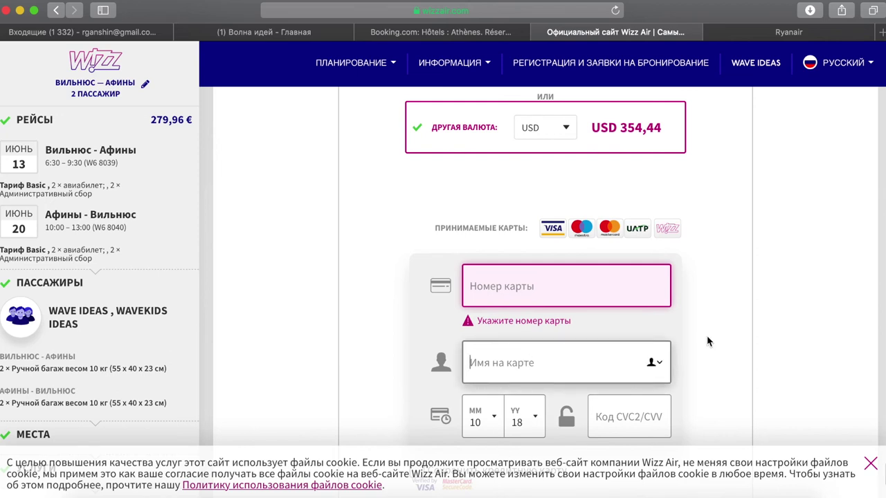
scroll(707, 339, "down", 5)
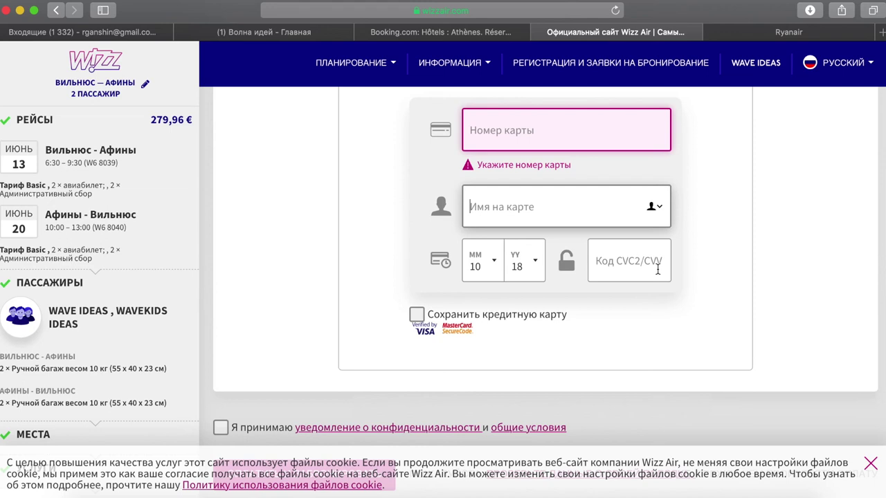
left_click(604, 263)
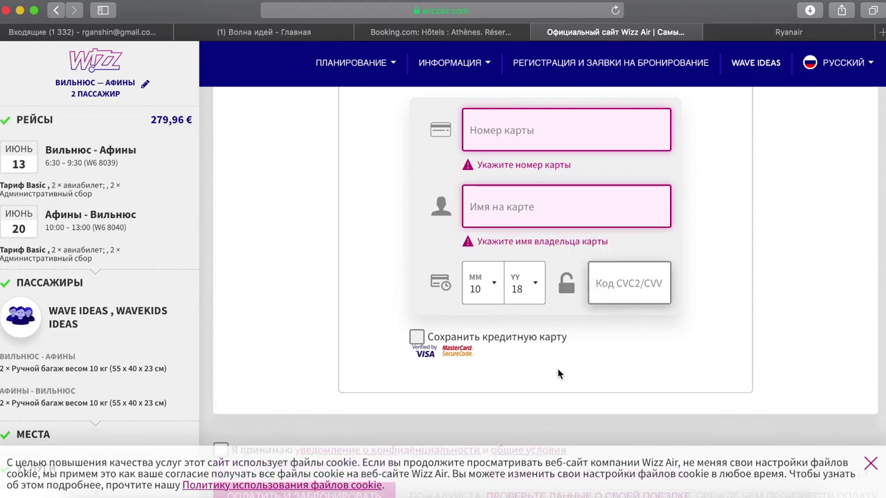
scroll(559, 374, "down", 3)
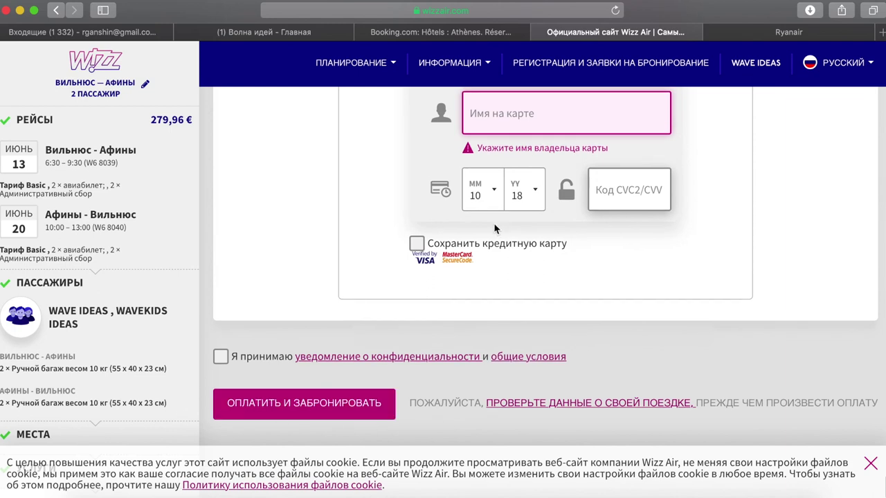
left_click(220, 360)
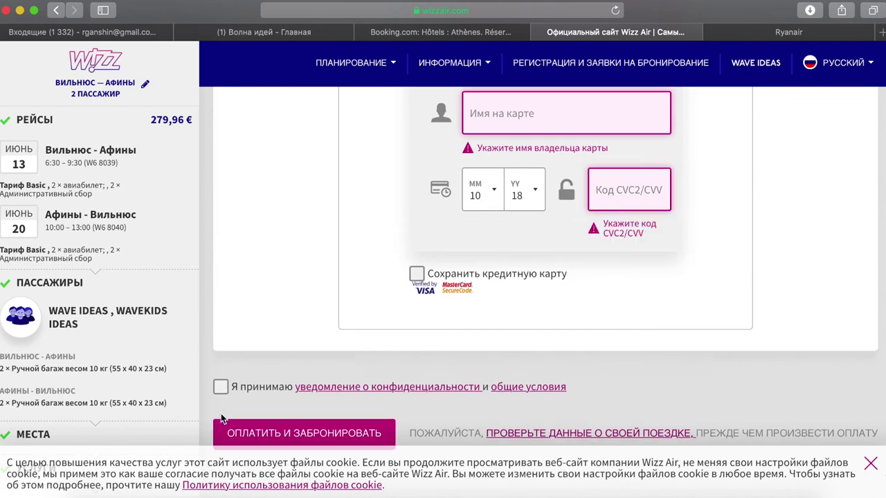
left_click(220, 387)
- Submit with ОПЛАТИТЬ И ЗАБРОНИРОВАТЬ and review the USD 354,44 form with missing card fields flagged
scroll(353, 374, "down", 5)
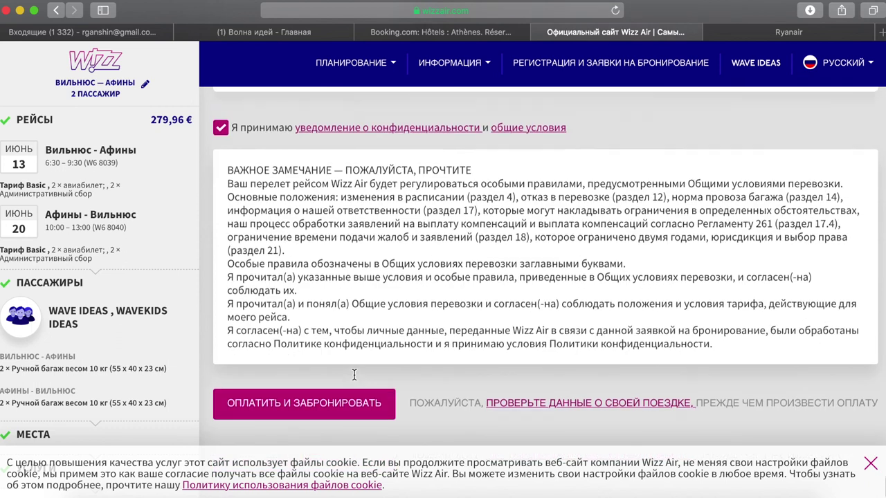
left_click(319, 411)
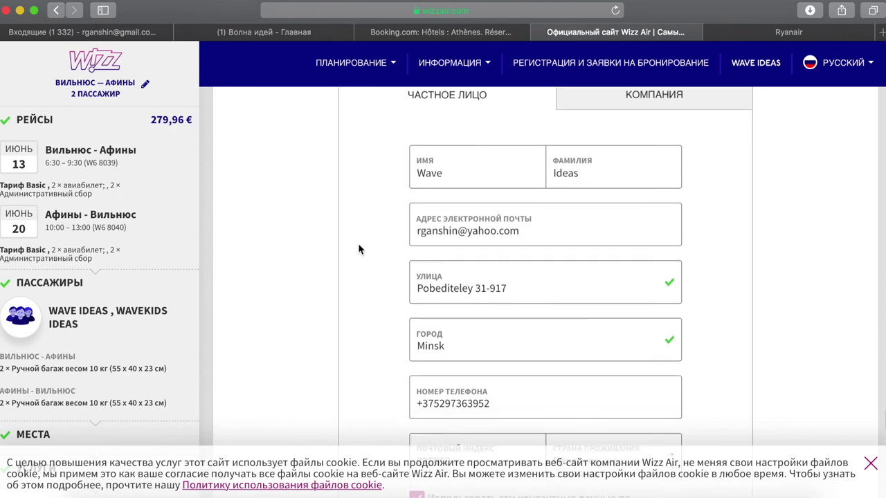
scroll(358, 246, "down", 15)
scroll(358, 243, "up", 15)
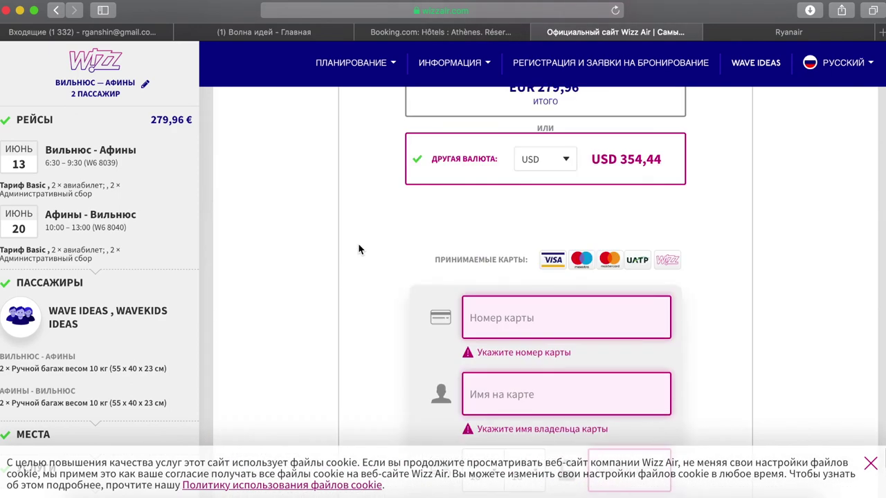